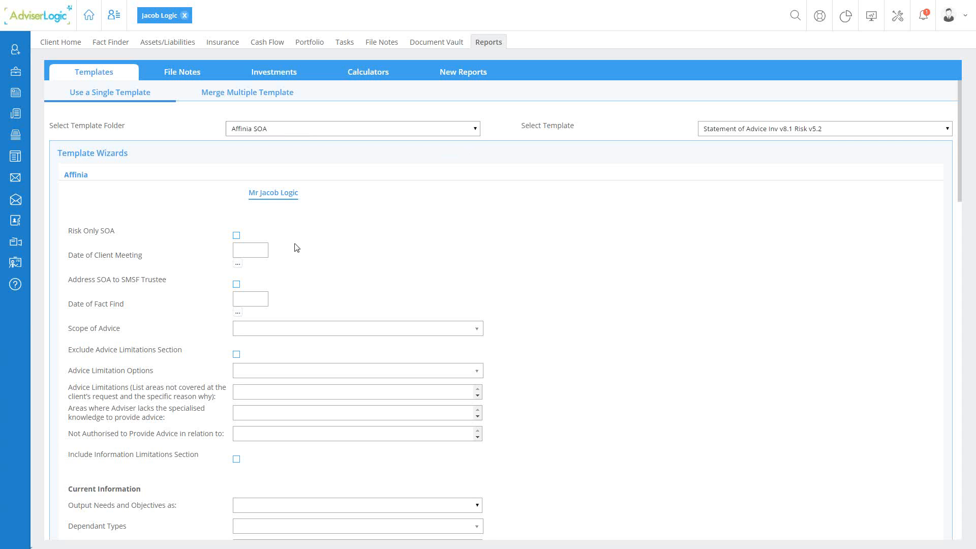
mouse_move(112, 47)
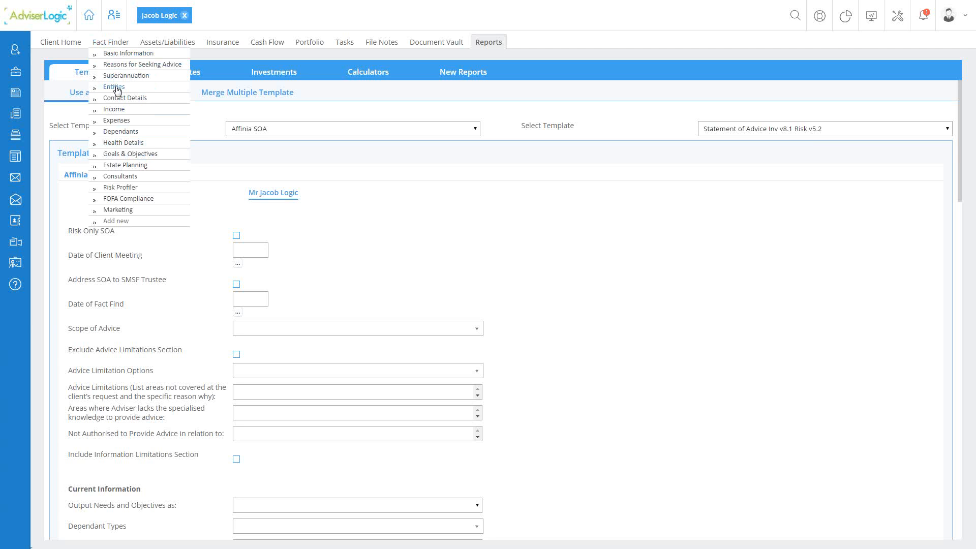
mouse_move(159, 47)
mouse_move(222, 43)
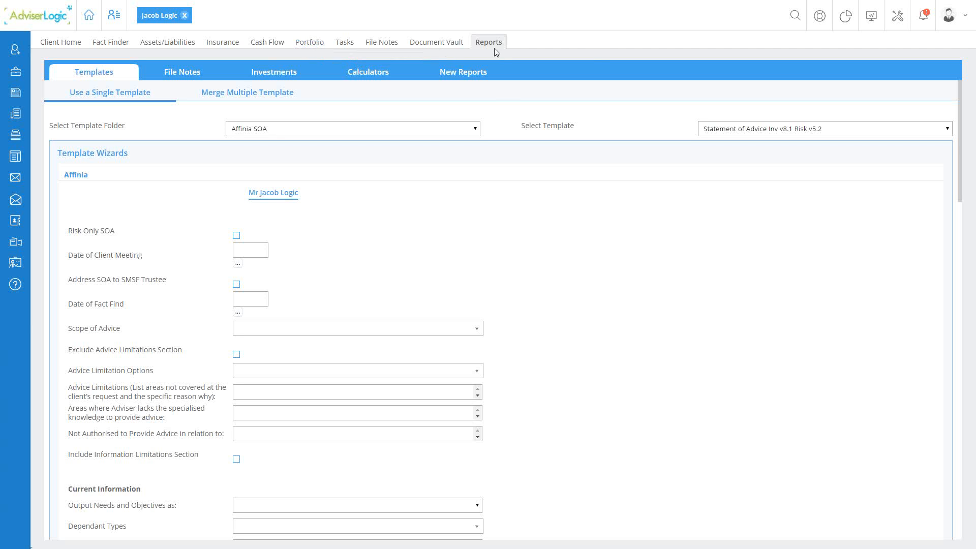
mouse_move(492, 48)
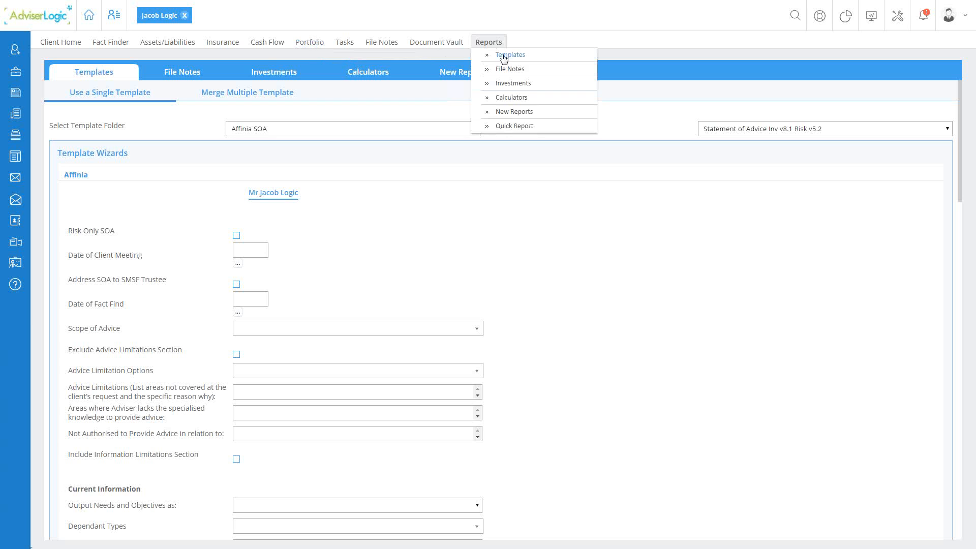
left_click(255, 133)
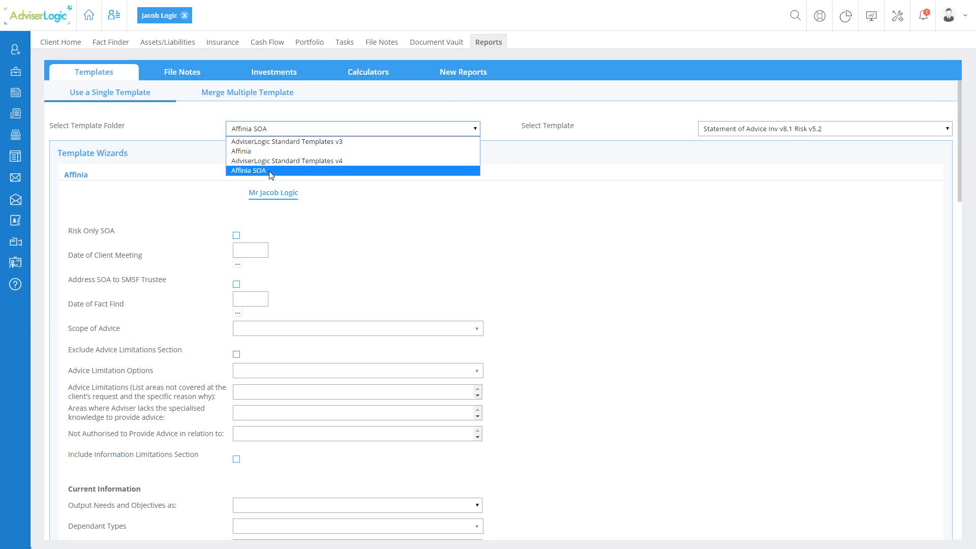
left_click(558, 133)
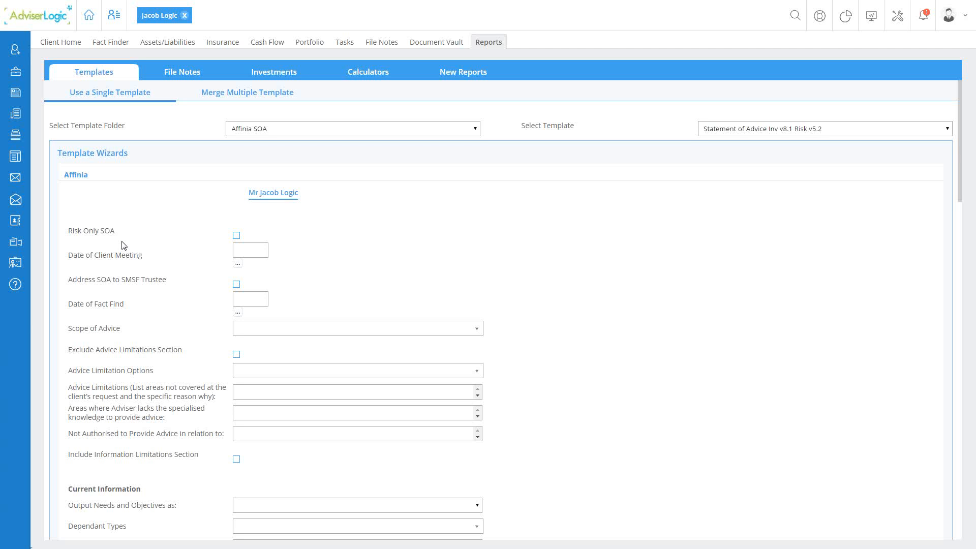
left_click(237, 236)
left_click(313, 389)
left_click(236, 235)
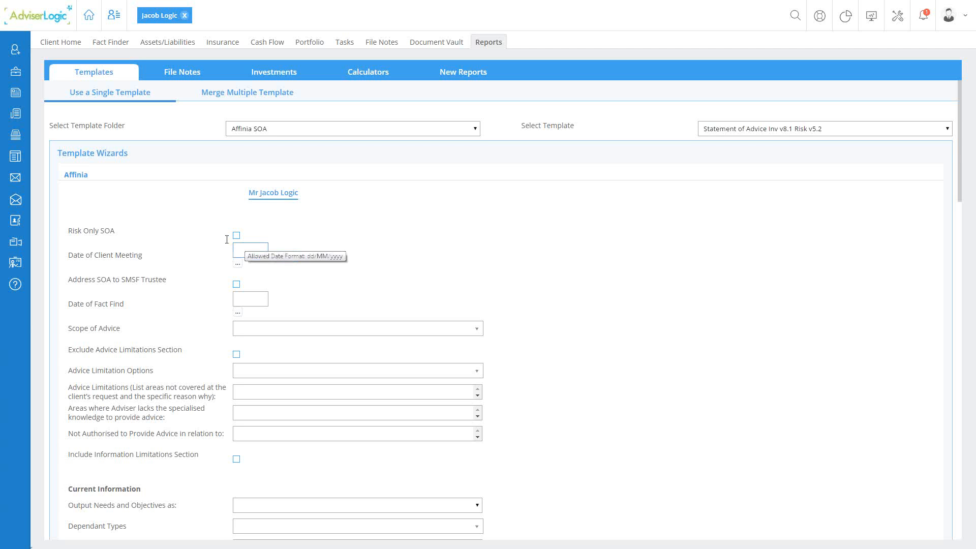
Set the Date of Client Meeting to 6 April 2017 in the Affinia template wizard
left_click(237, 264)
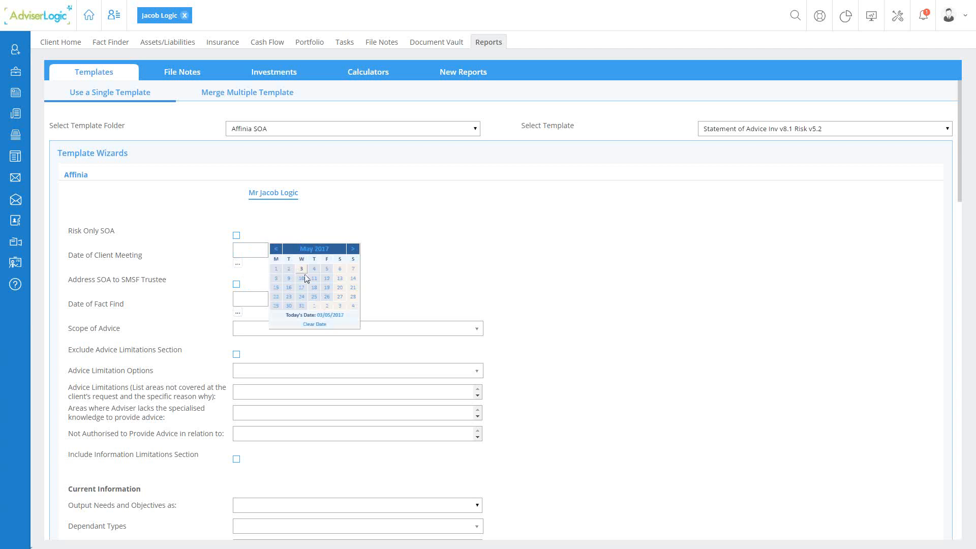
left_click(276, 249)
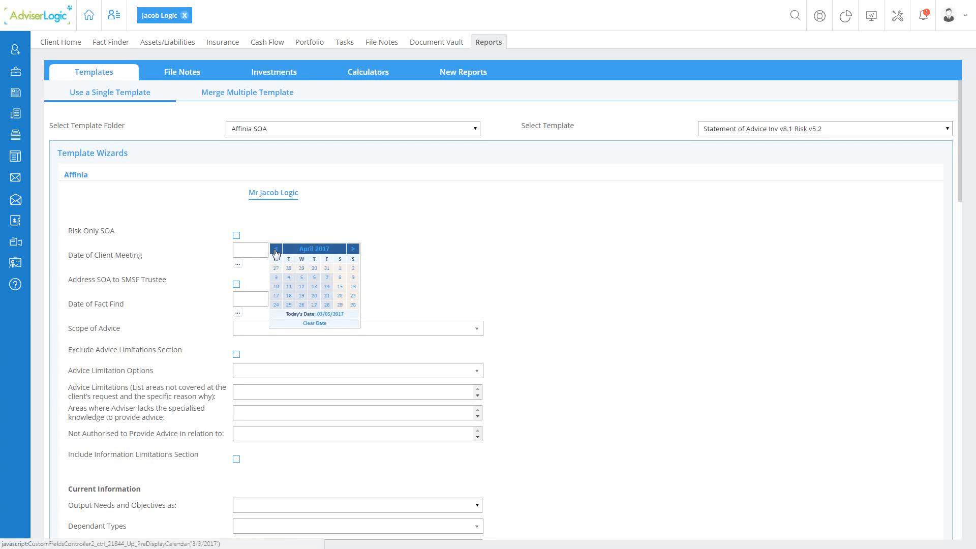
left_click(314, 278)
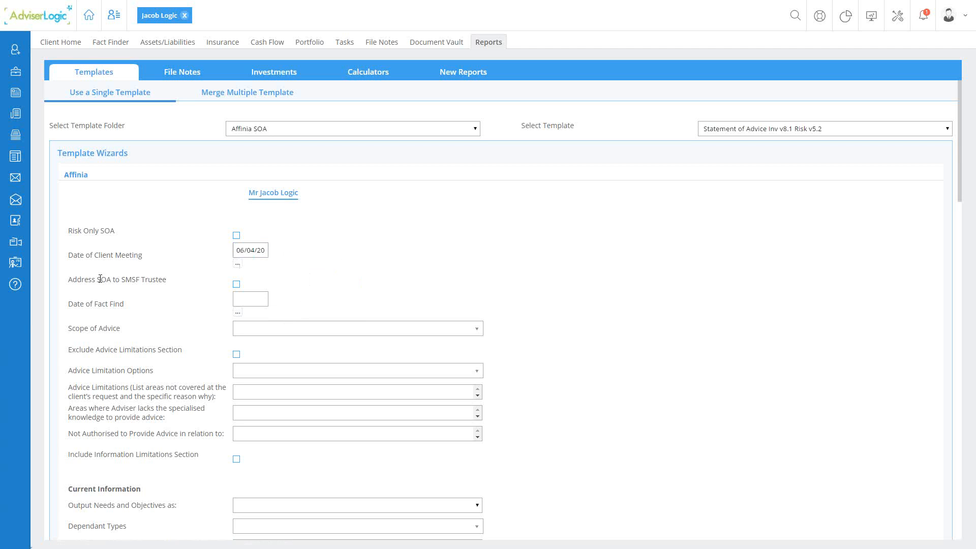
left_click_drag(70, 281, 178, 285)
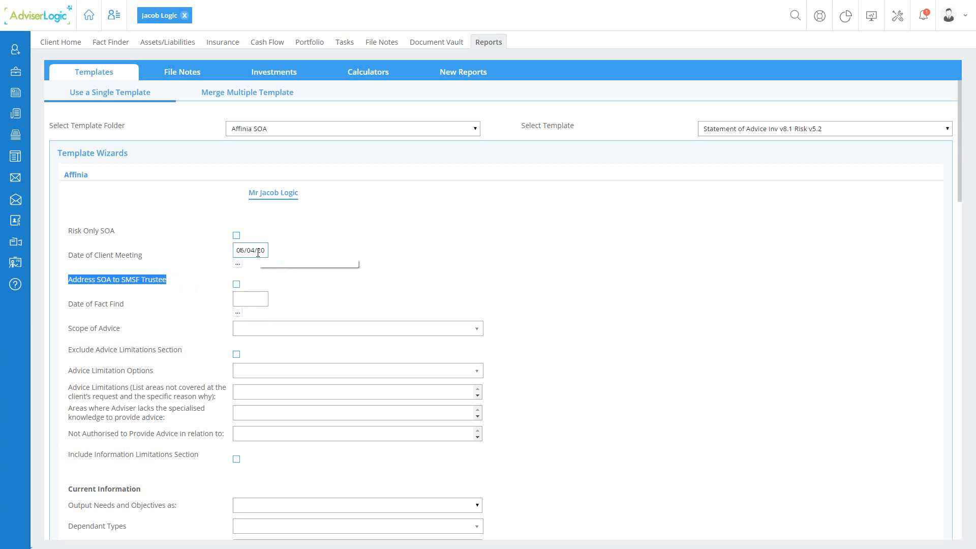
Set the Date of Fact Find to 2 May 2017
left_click(244, 301)
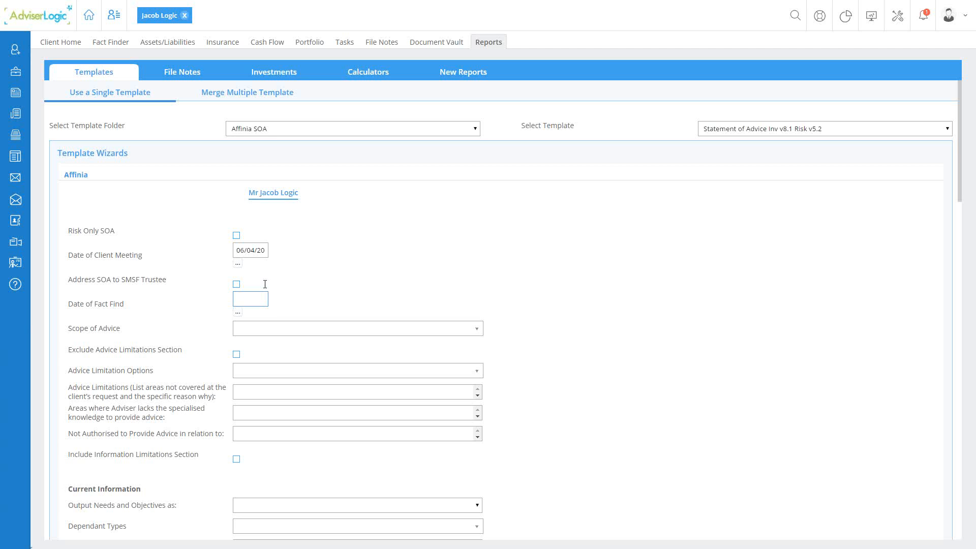
left_click(238, 312)
left_click(288, 322)
Set the Scope of Advice to only "Your personal insurance" and "Reviewing your existing Superannuation accounts"
scroll(385, 226, "down", 2)
scroll(385, 226, "down", 1)
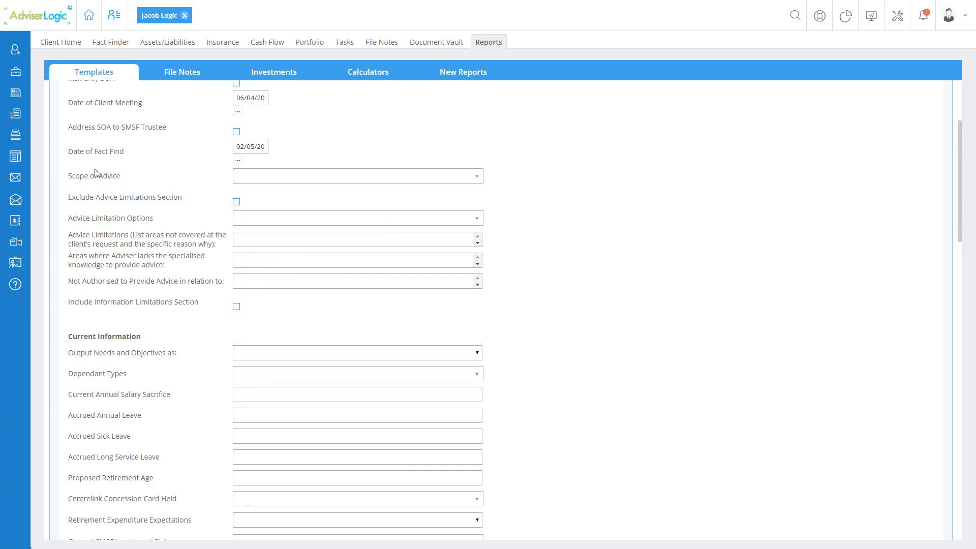
left_click(484, 182)
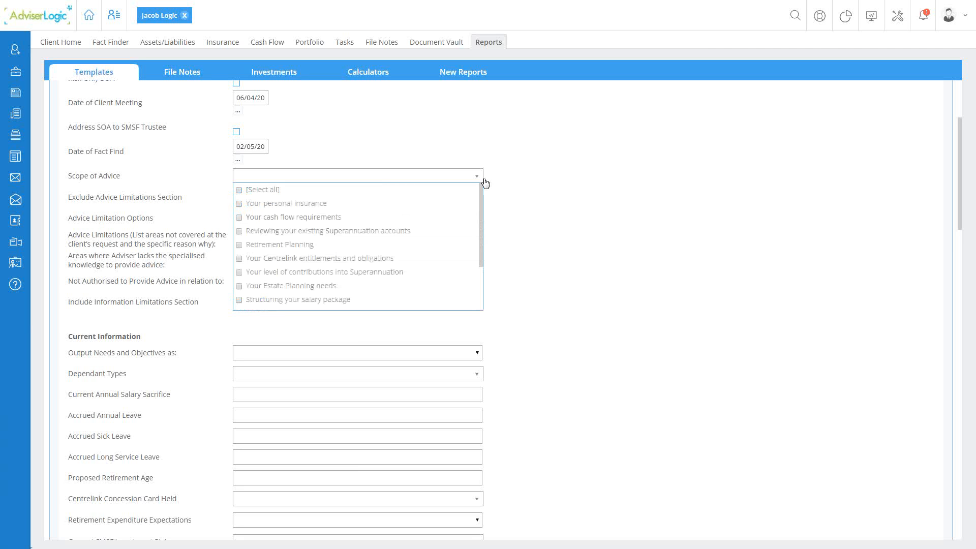
left_click(239, 191)
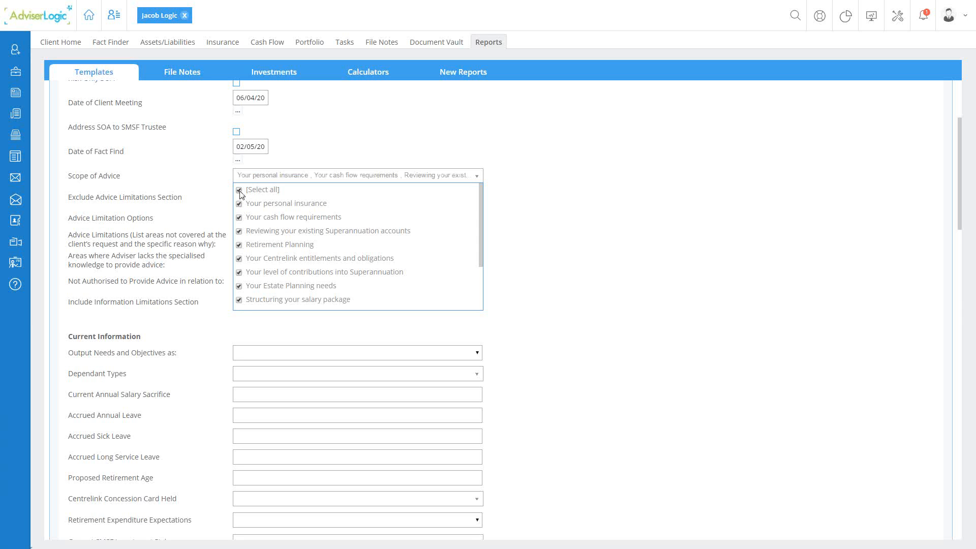
left_click(242, 203)
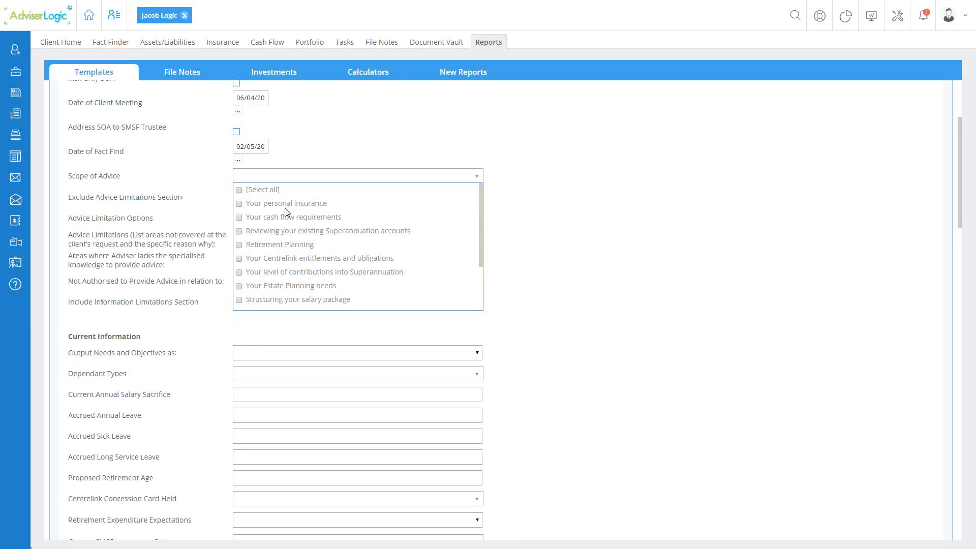
left_click(239, 205)
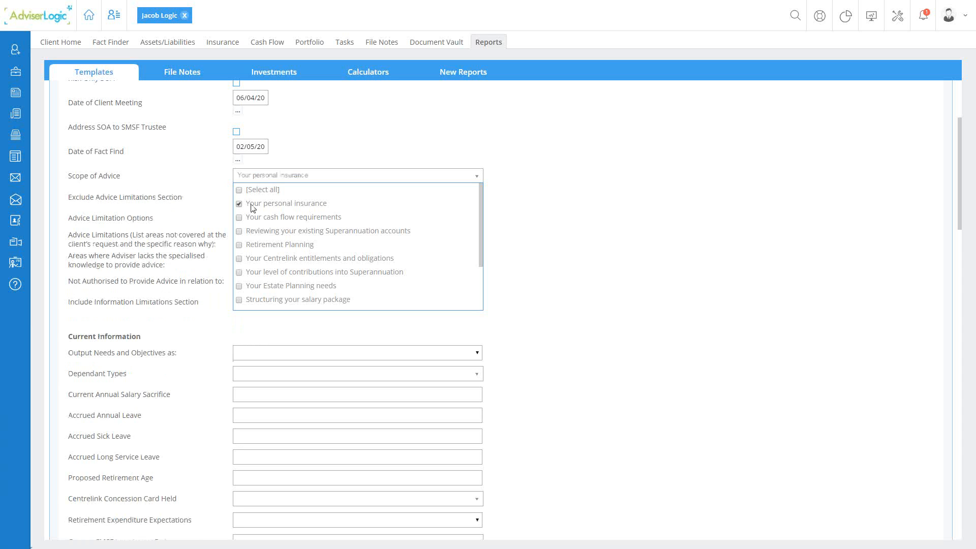
left_click(239, 232)
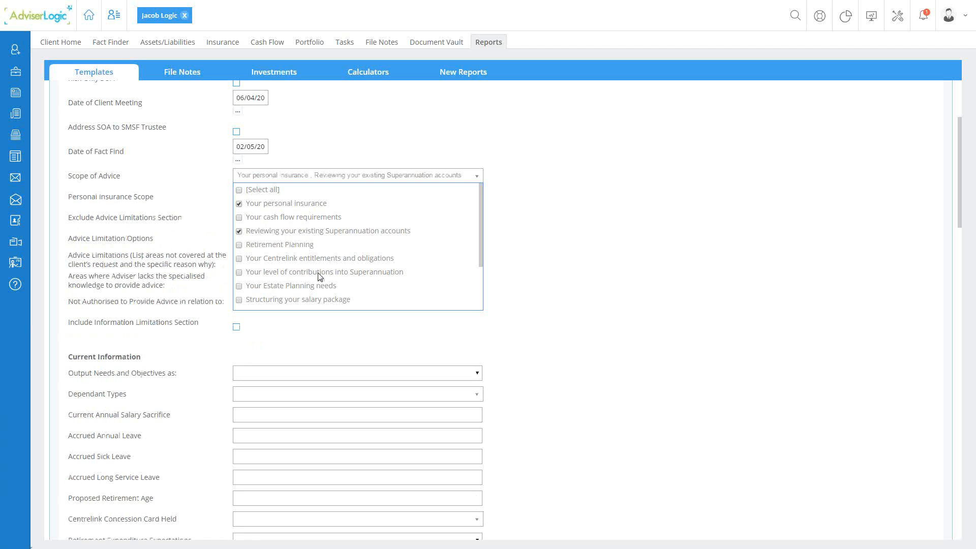
left_click(224, 182)
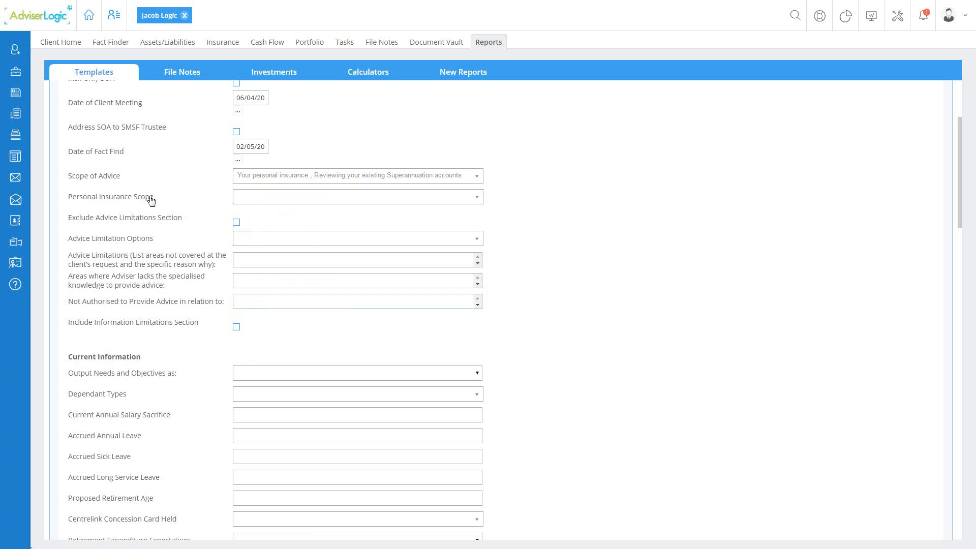
Set the Personal Insurance Scope to Life and Total and Permanent Disability
left_click(269, 203)
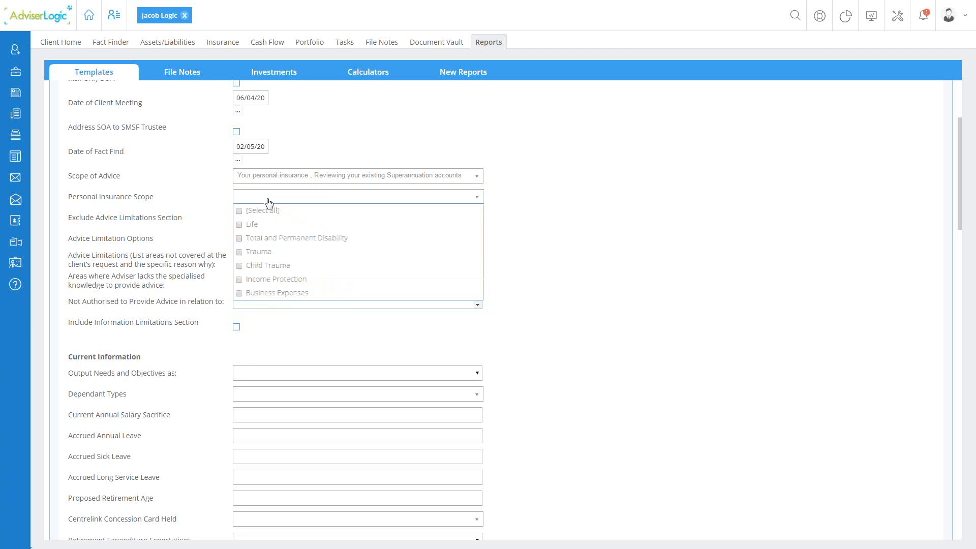
left_click(239, 224)
left_click(239, 237)
left_click(220, 199)
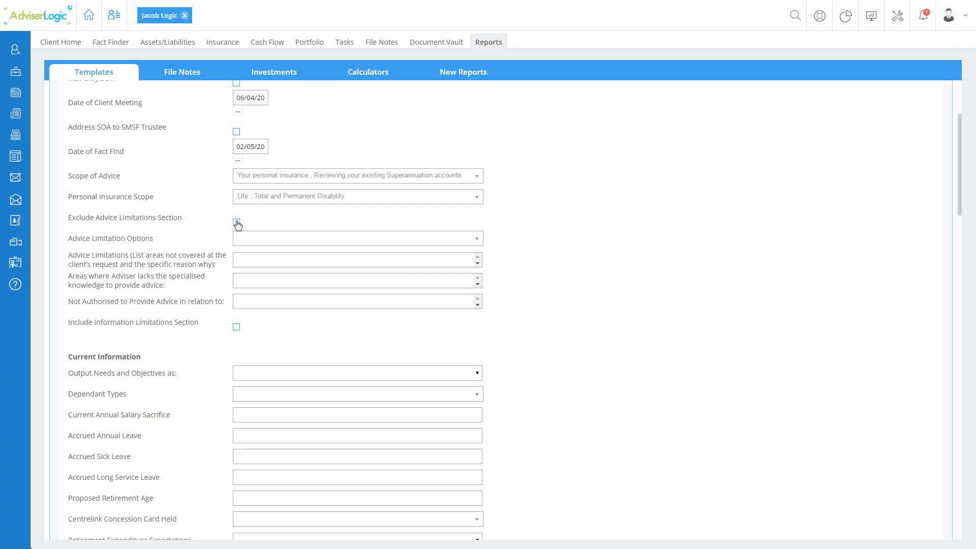
Choose "No Cashflow work [Savings and Budgeting and Debt Management]" as the Advice Limitation option
double_click(78, 217)
left_click(476, 242)
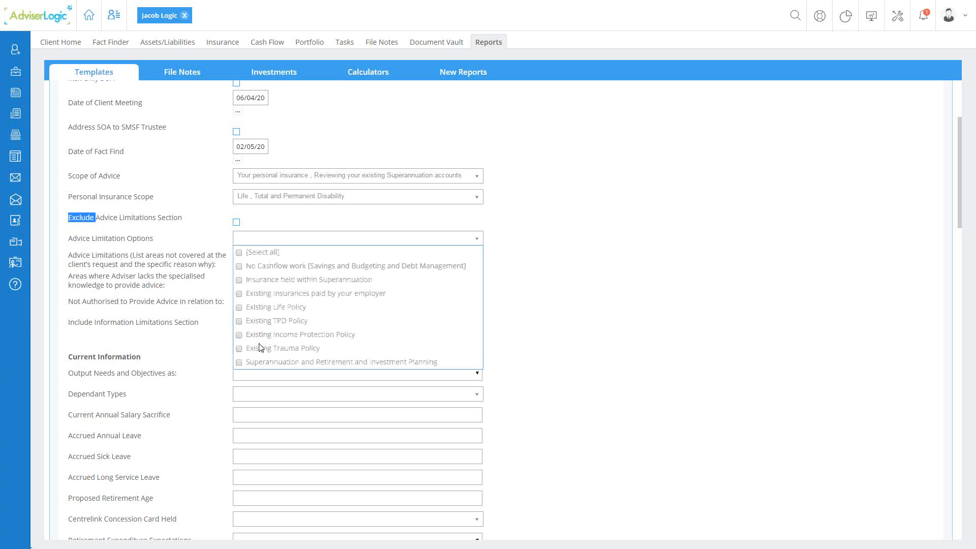
left_click(239, 267)
scroll(249, 313, "down", 1)
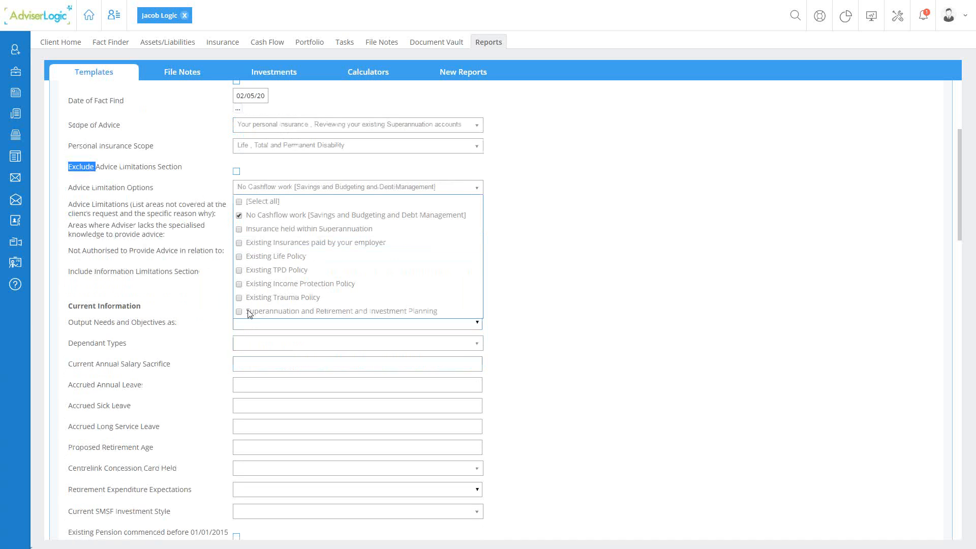
left_click(227, 186)
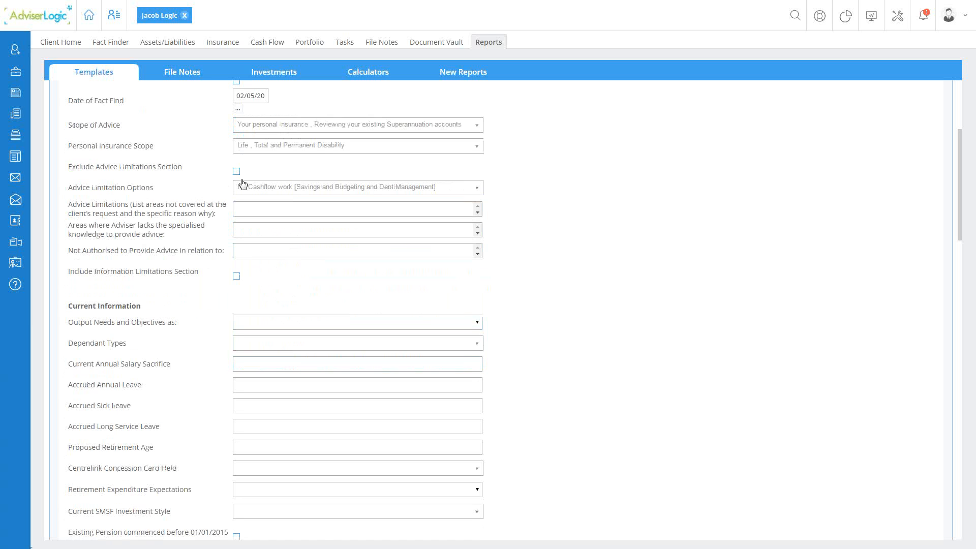
Enter "reason for excluding would be ABC" as the specific reason for the Advice Limitations
left_click(442, 211)
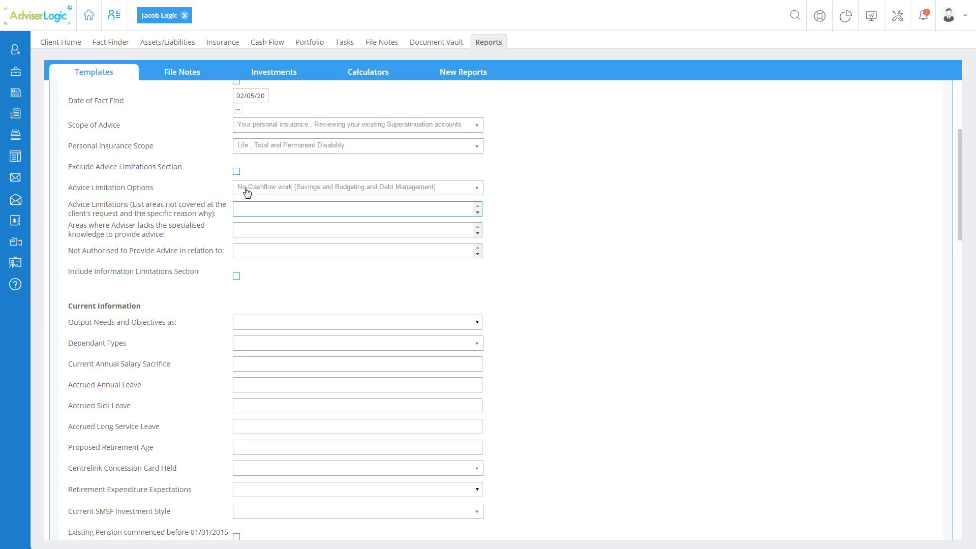
type("reason for exciuding would be ABC")
left_click(242, 231)
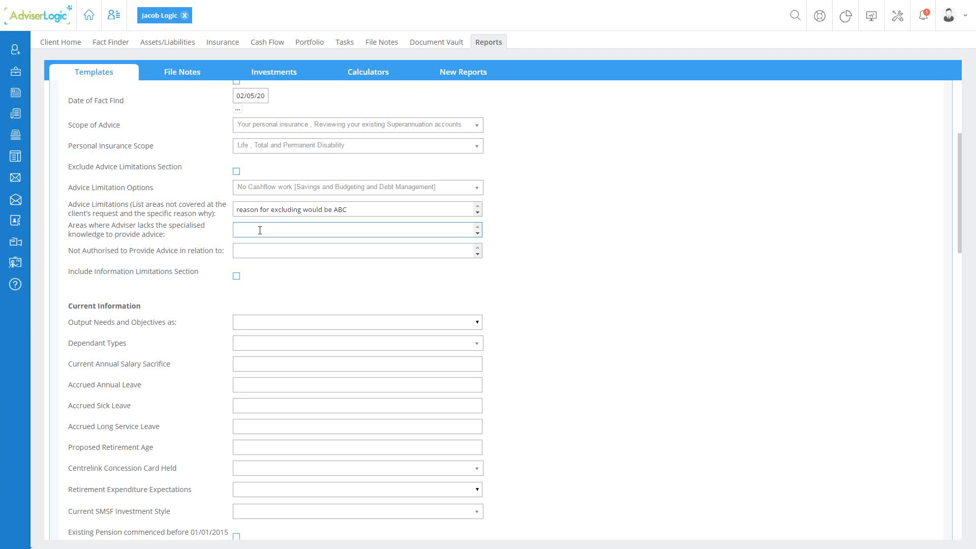
left_click_drag(69, 250, 230, 250)
left_click(244, 252)
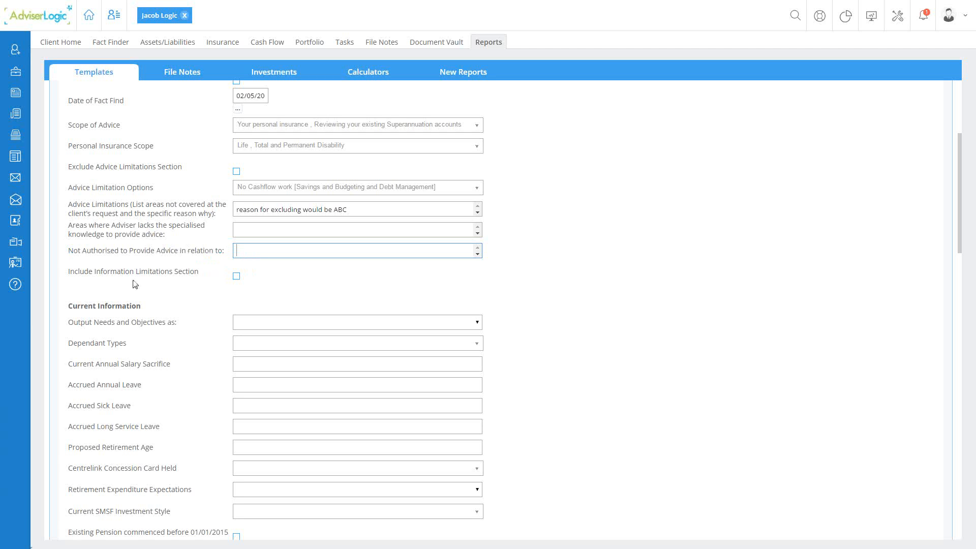
Include the Information Limitations section with reason "you were unable to provide" and "details of current superannuation" as the information not provided
double_click(80, 167)
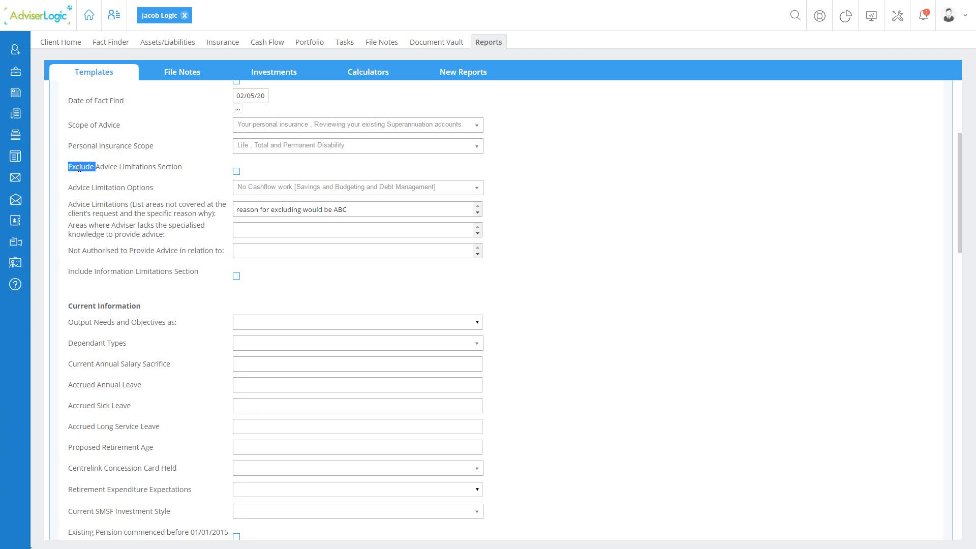
double_click(85, 271)
left_click(239, 282)
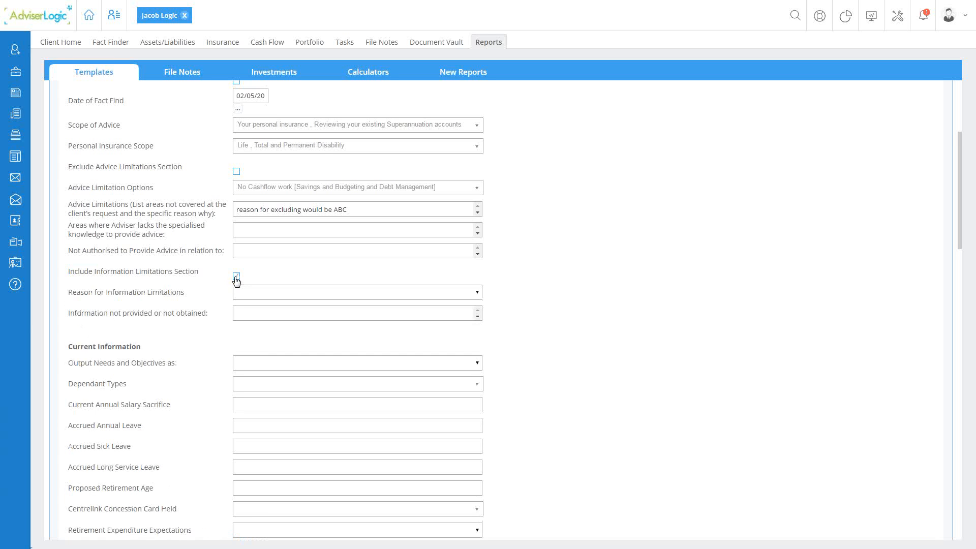
left_click(250, 291)
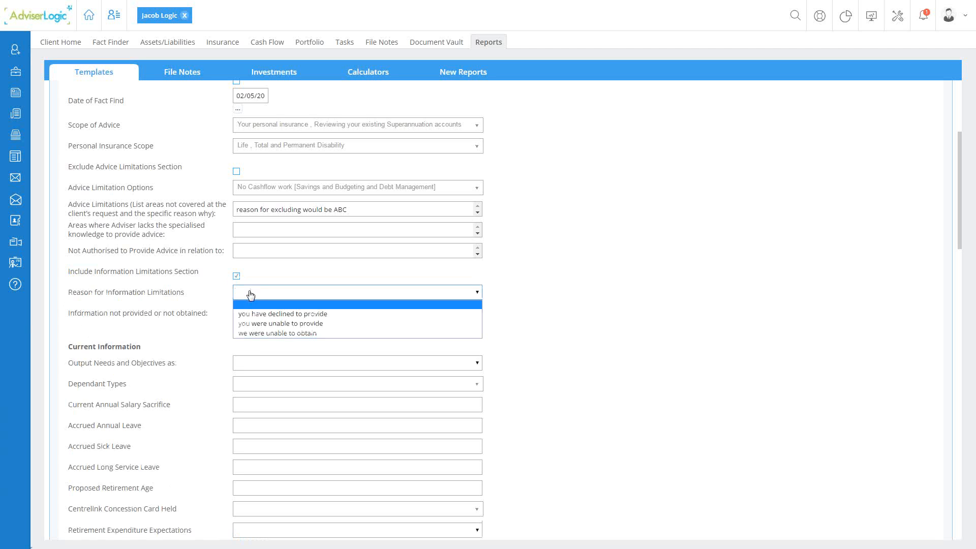
left_click(266, 324)
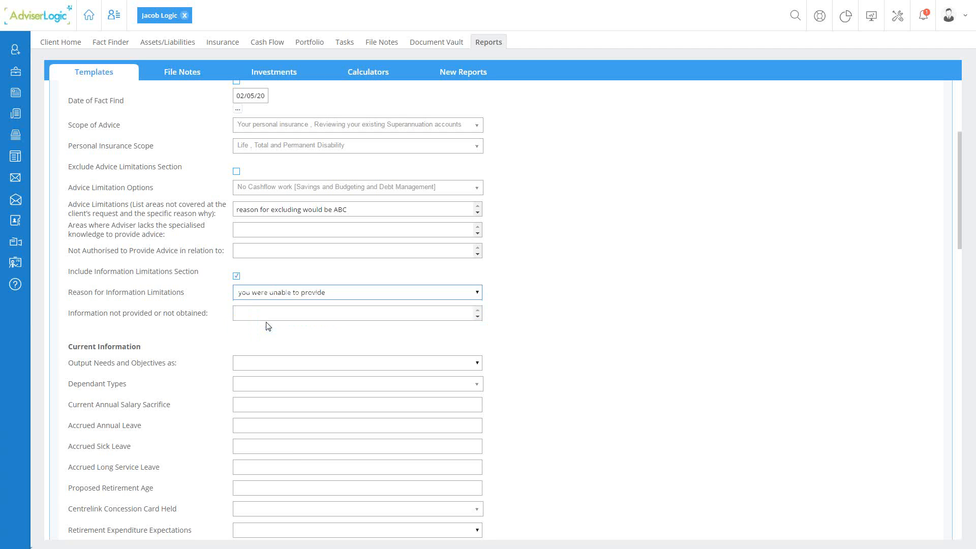
left_click(257, 312)
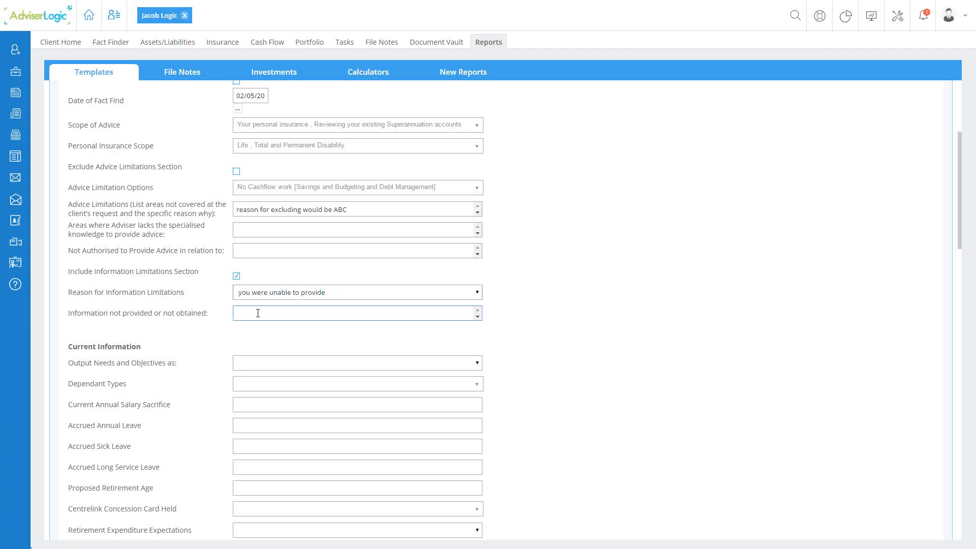
type("details of current superannuation")
Set Needs and Objectives under Current Information to output as a Table
scroll(260, 310, "down", 2)
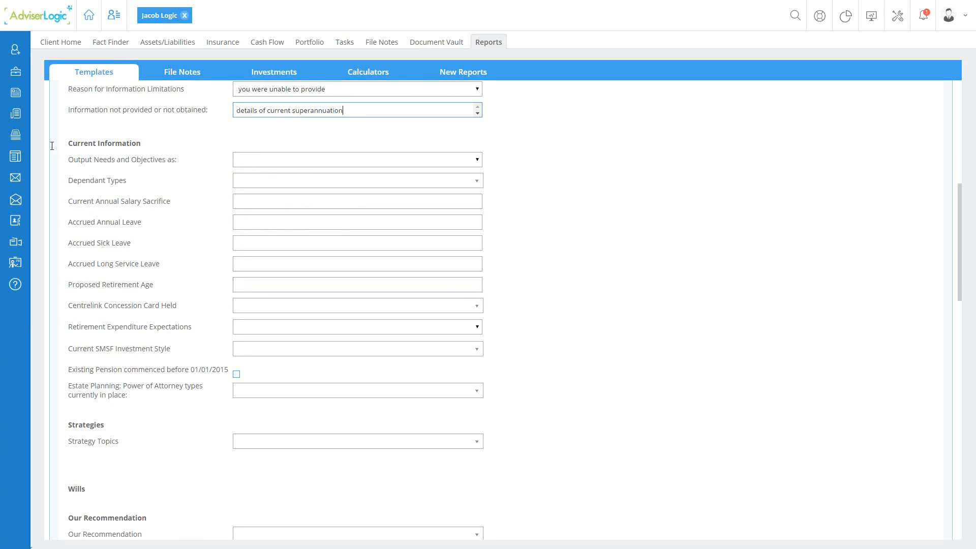
left_click(125, 162)
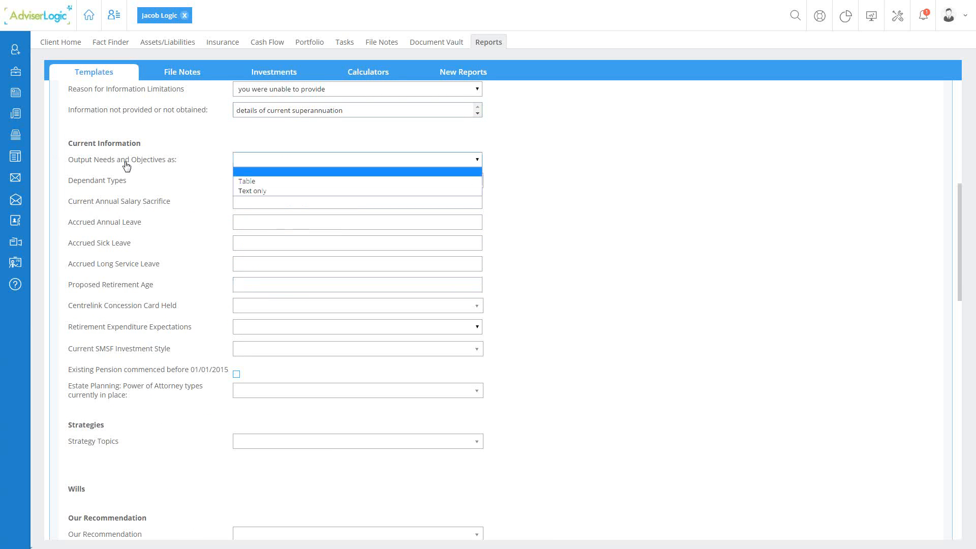
left_click(260, 185)
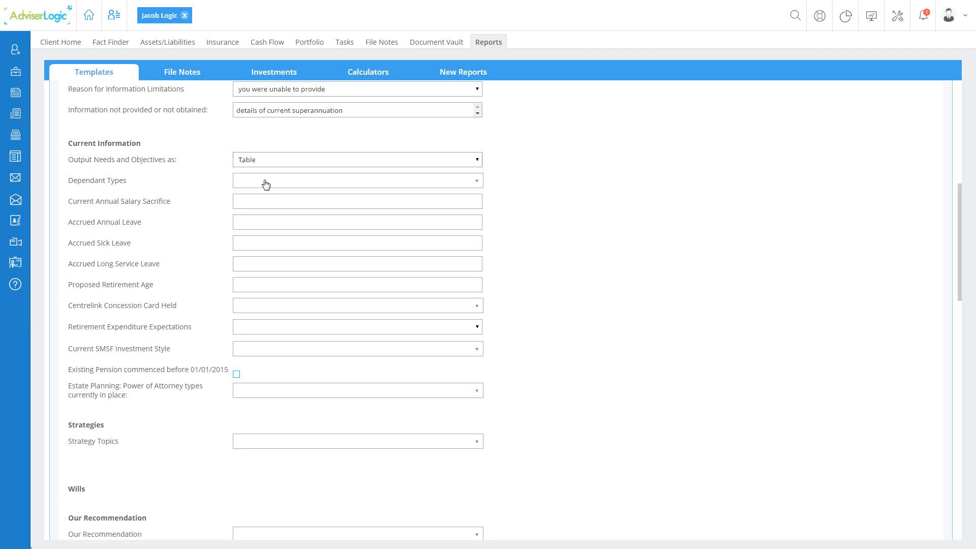
Examine the Dependant Types options and the salary sacrifice, accrued leave and Proposed Retirement Age fields under Current Information
left_click(477, 181)
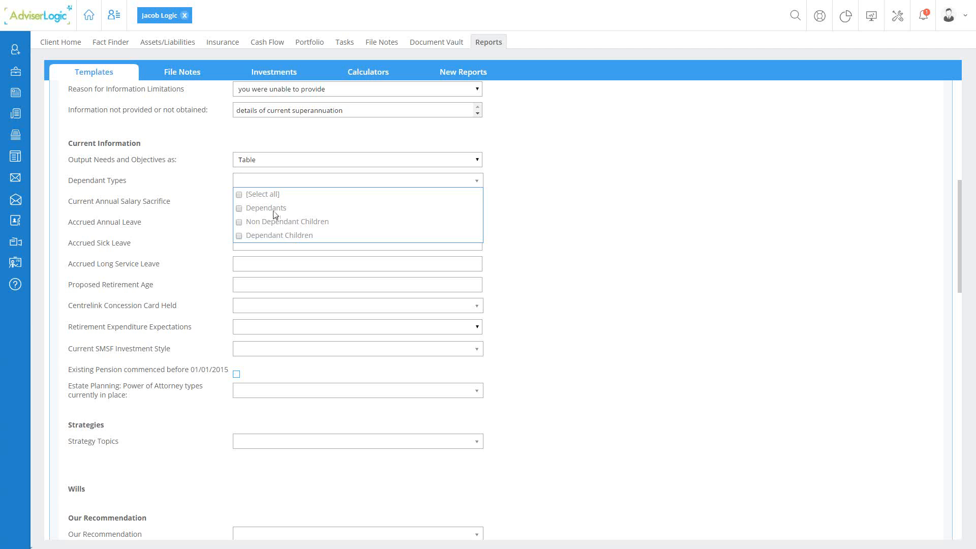
left_click(221, 183)
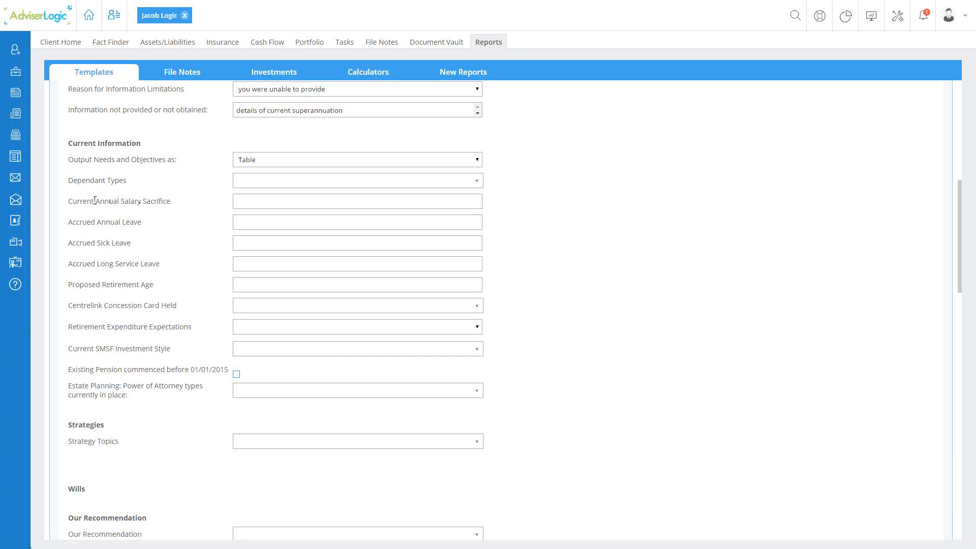
left_click_drag(91, 201, 163, 201)
left_click_drag(72, 220, 75, 246)
left_click_drag(160, 264, 90, 264)
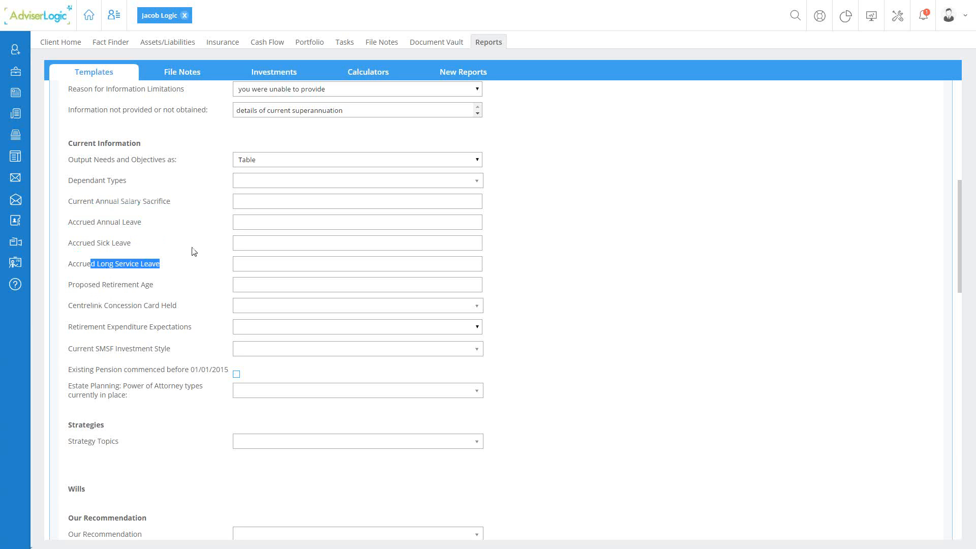
left_click(244, 201)
left_click(242, 224)
left_click(243, 243)
left_click(243, 263)
left_click(240, 283)
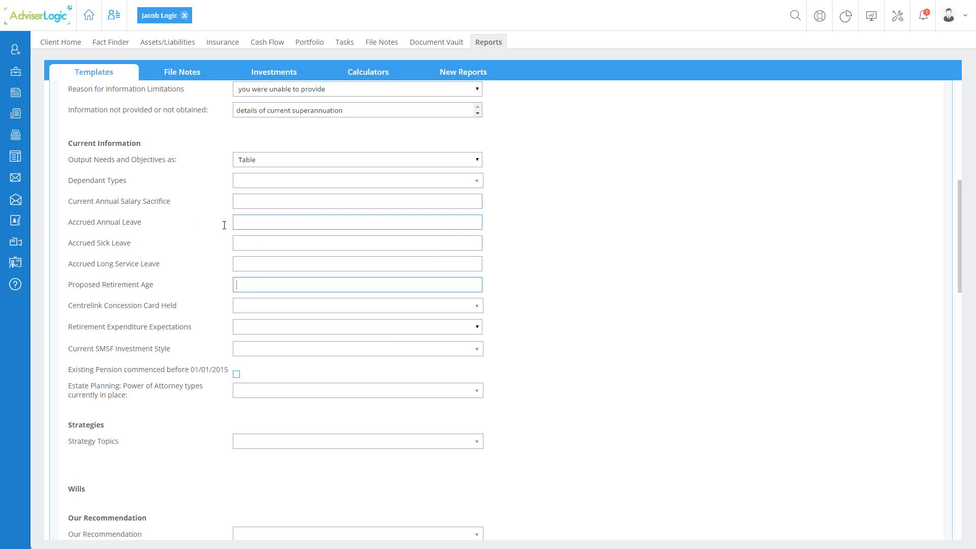
Enter 30 days for Accrued Annual Leave and 2 weeks for Accrued Sick Leave under Current Information
left_click(297, 220)
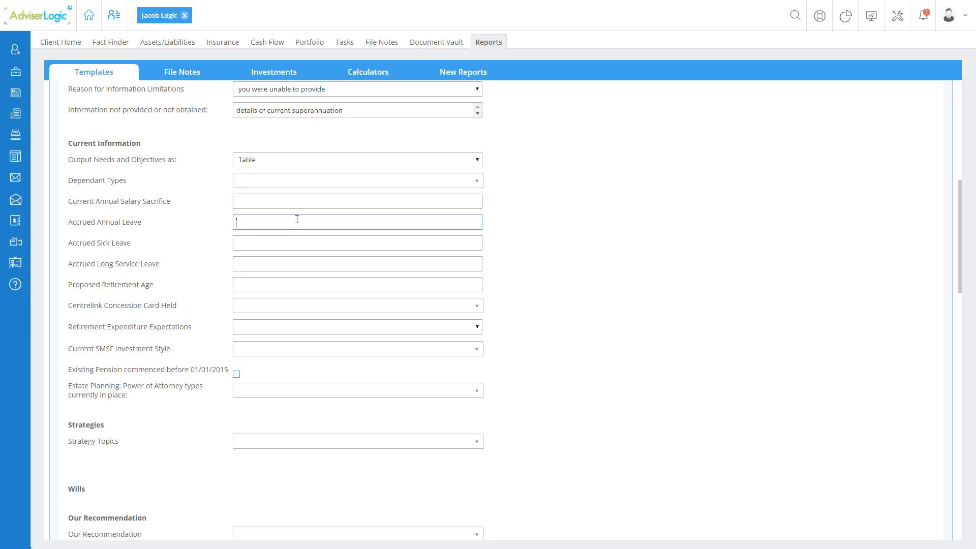
type("30 days")
left_click(279, 243)
type("2")
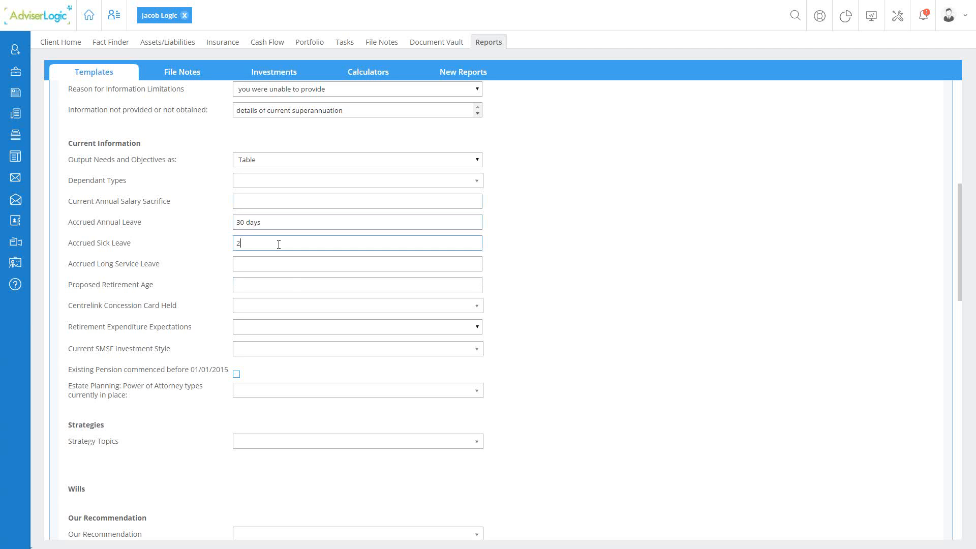
type(" weeks")
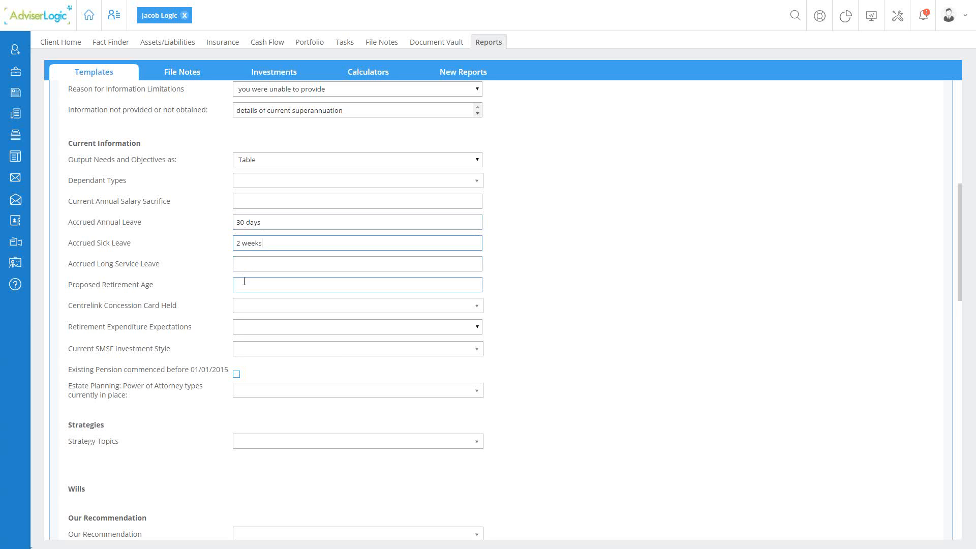
Examine the Retirement Expenditure Expectations and Current SMSF Investment Style options, plus the existing pension setting, without choosing any
scroll(247, 270, "down", 1)
scroll(247, 270, "down", 2)
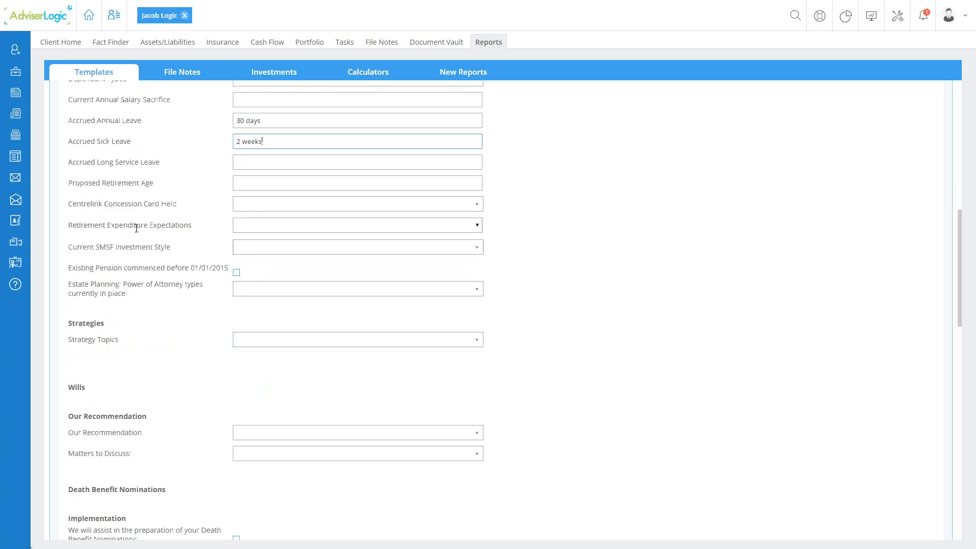
left_click(253, 230)
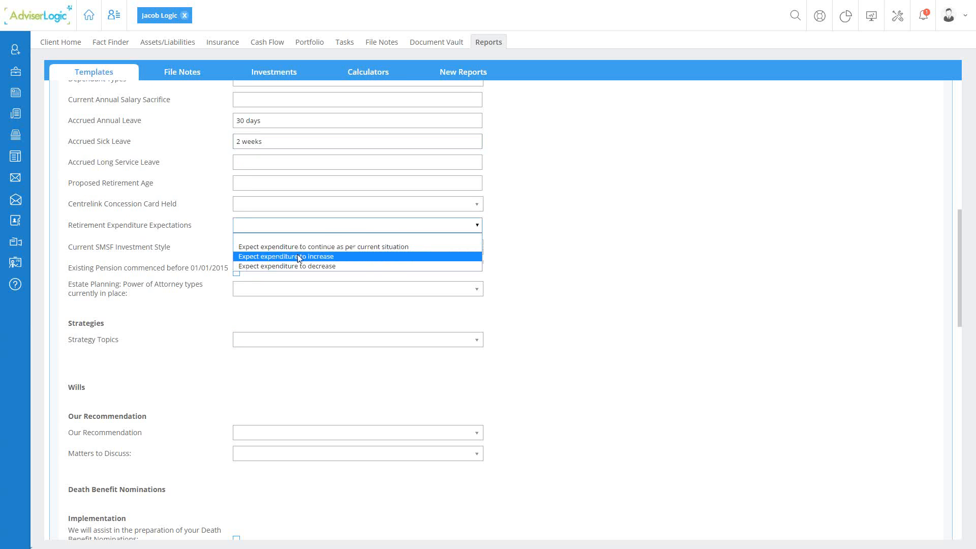
key("Escape")
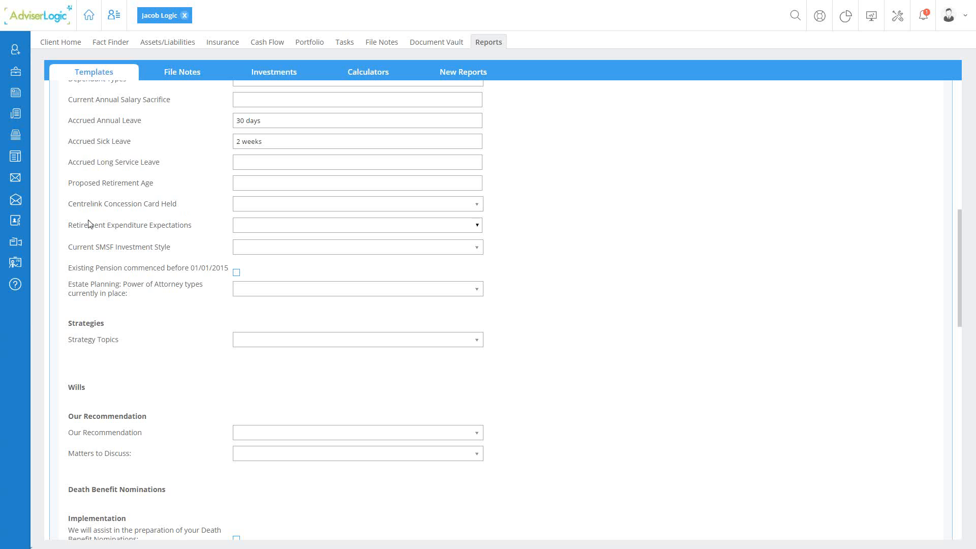
left_click_drag(69, 247, 187, 265)
left_click(273, 253)
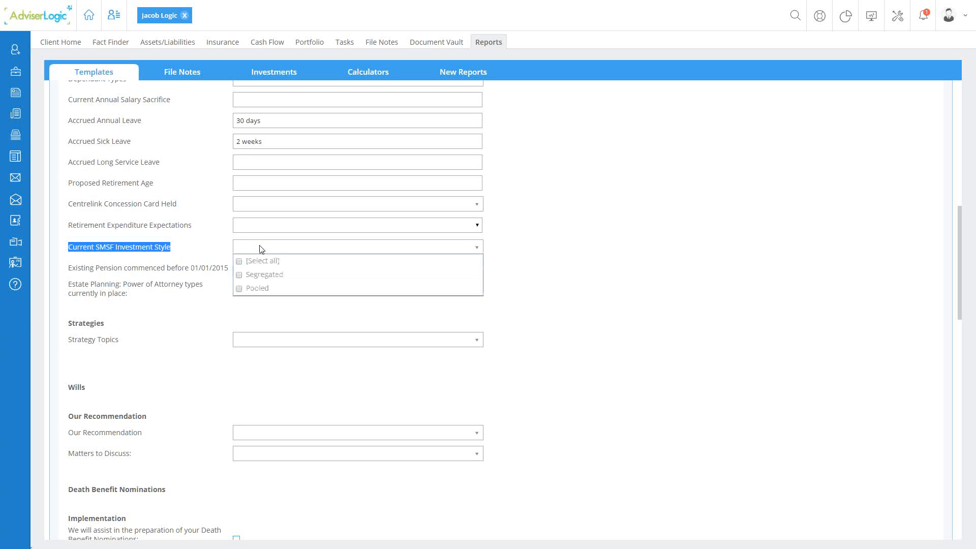
left_click(221, 245)
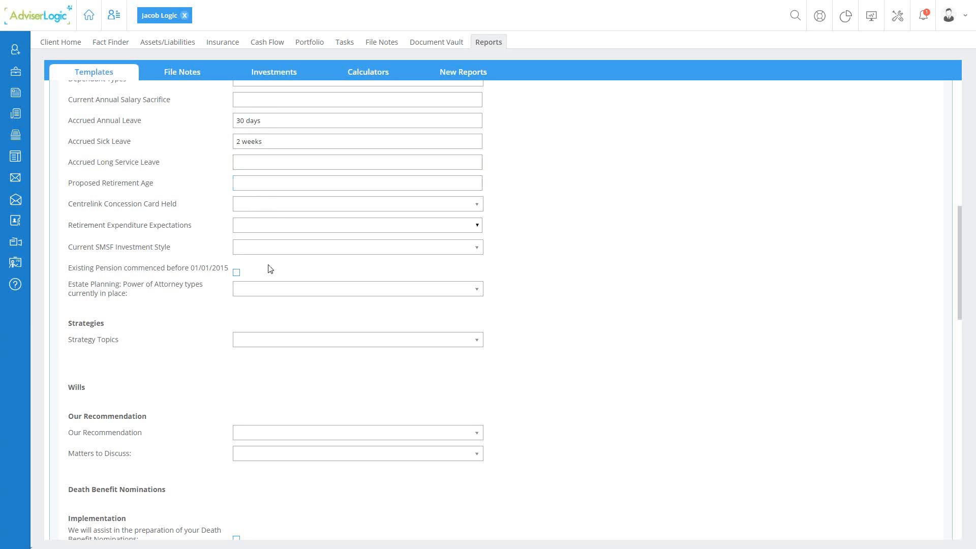
scroll(267, 270, "down", 1)
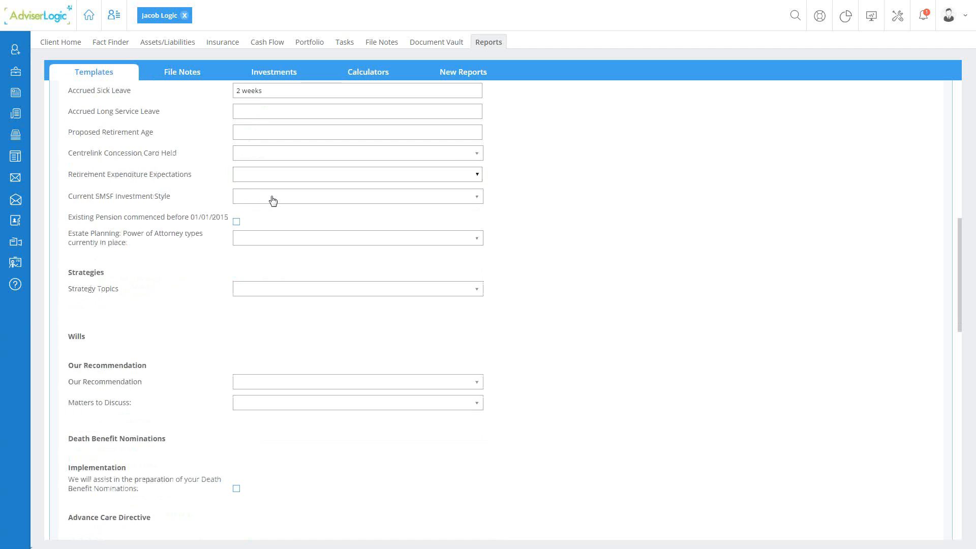
left_click_drag(148, 200, 229, 218)
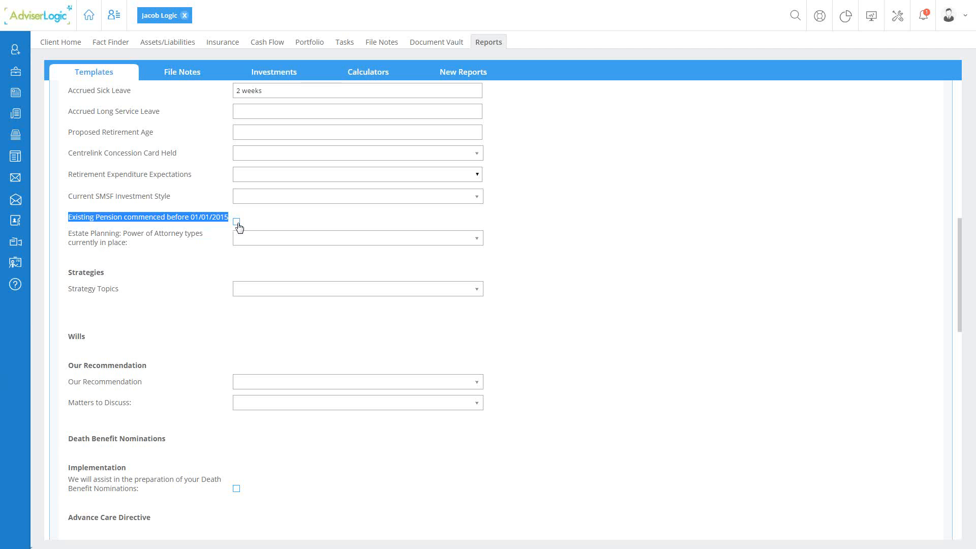
Select General, Financial and Medical as the Power of Attorney types currently in place, and look over the attorney name fields
left_click(239, 231)
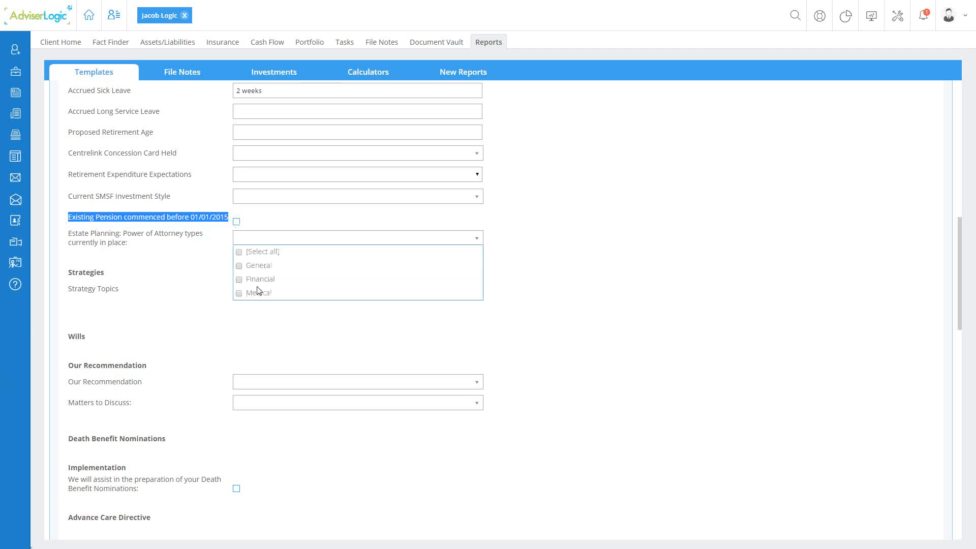
left_click(239, 253)
left_click(224, 244)
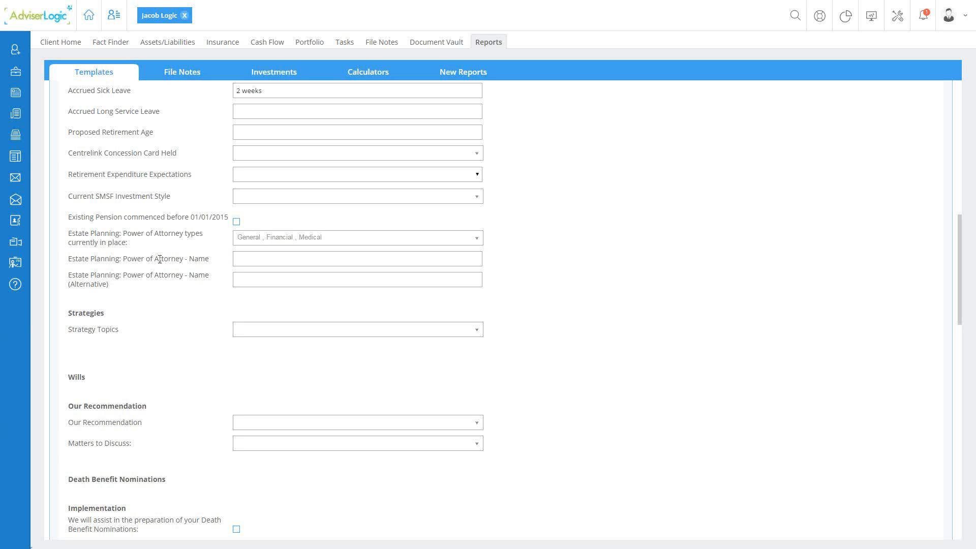
left_click_drag(159, 259, 209, 260)
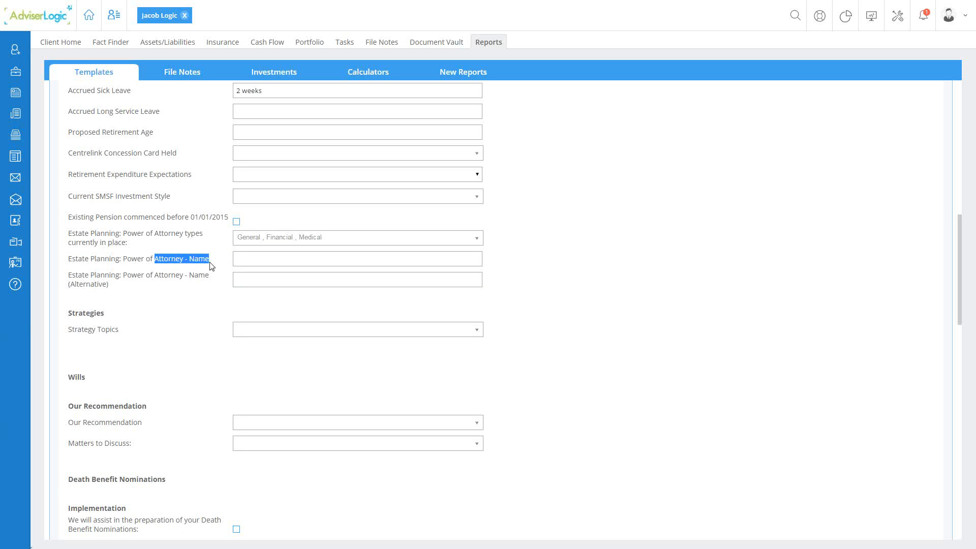
double_click(96, 283)
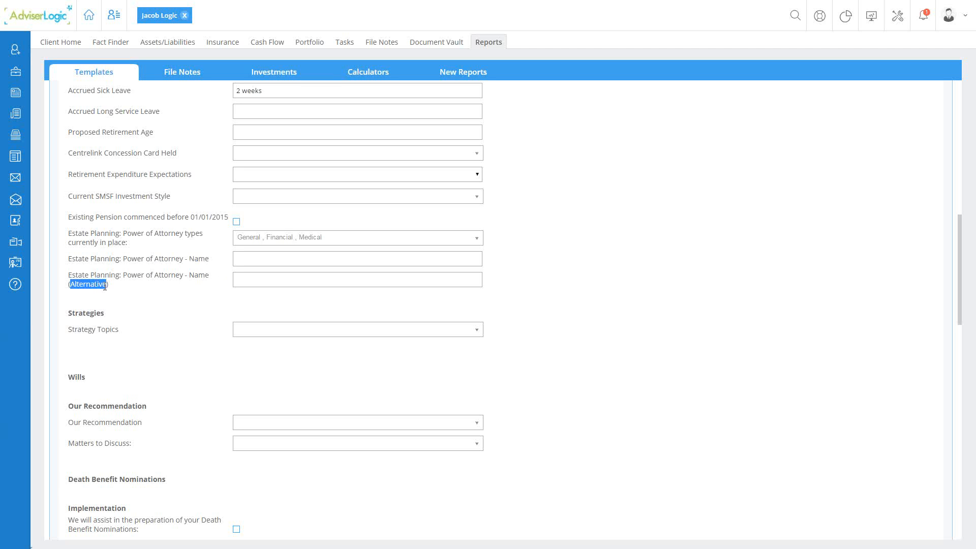
left_click(251, 277)
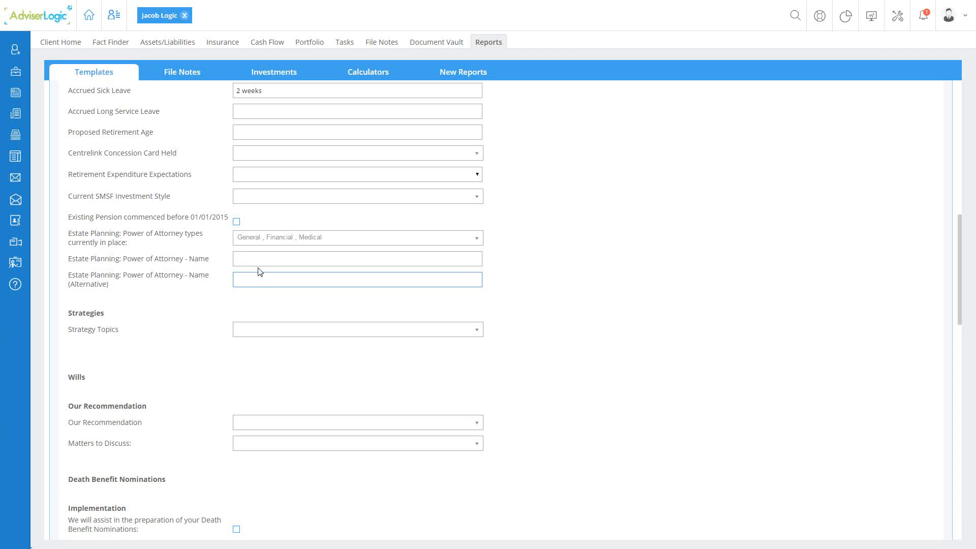
left_click(244, 260)
left_click(247, 279)
Choose Debt Management, Estate Planning and Superannuation as the Strategy Topics under Strategies
scroll(205, 210, "down", 4)
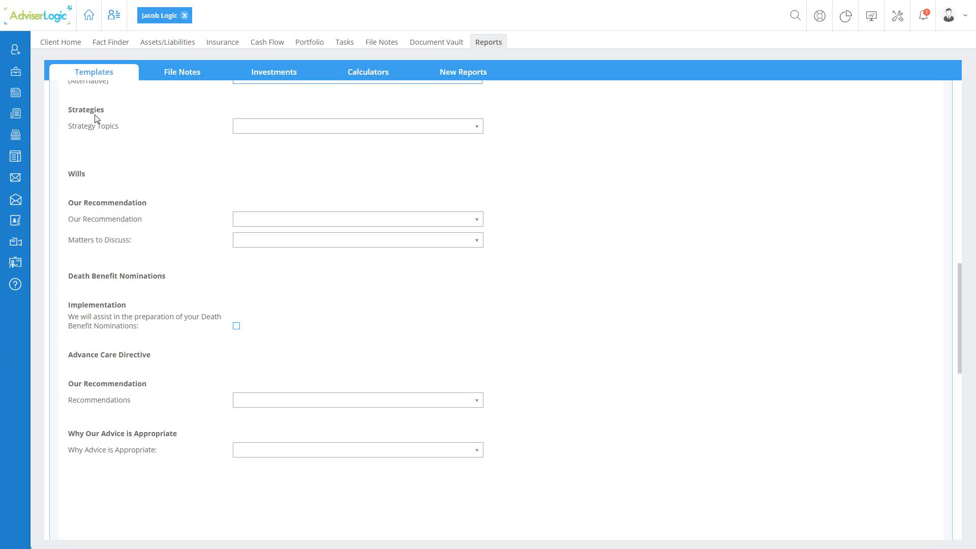
left_click(200, 131)
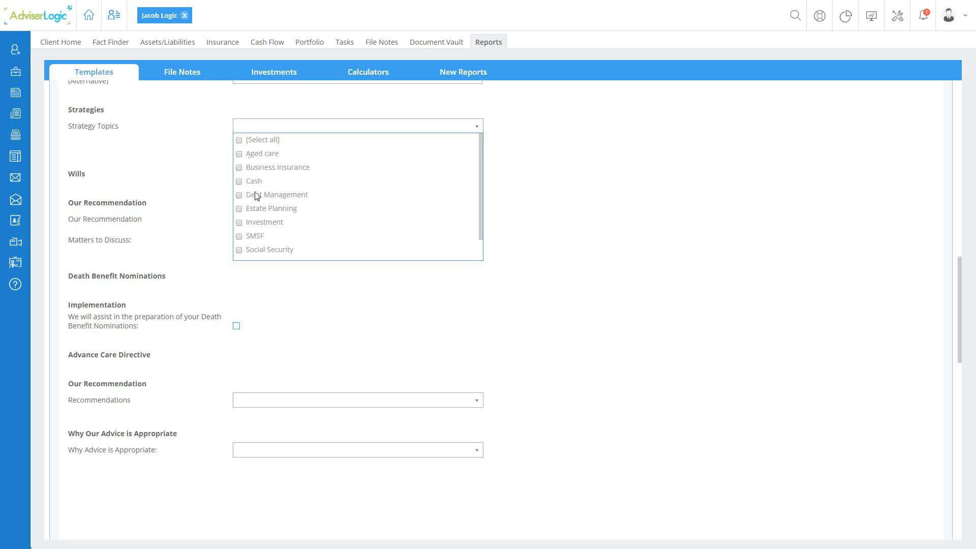
left_click(240, 196)
left_click(240, 209)
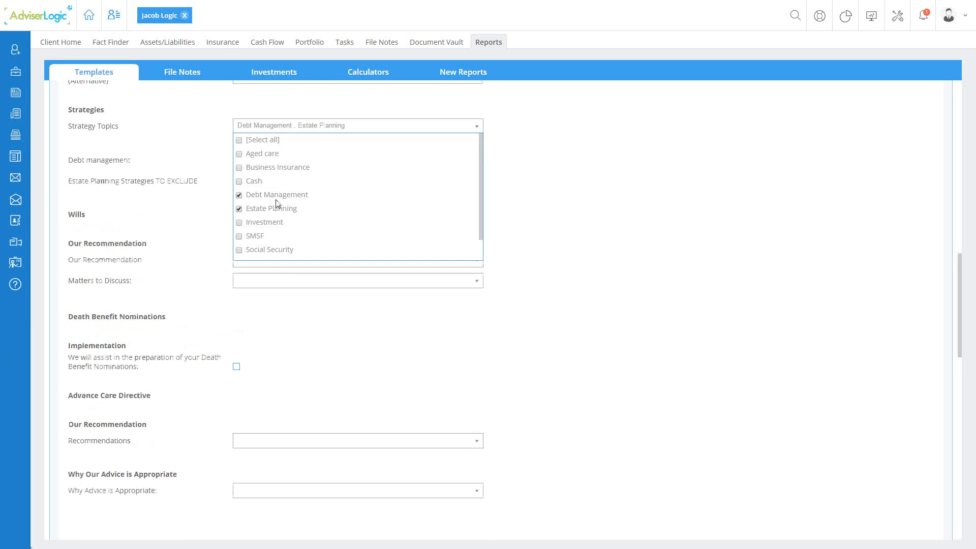
scroll(277, 201, "down", 3)
left_click(239, 189)
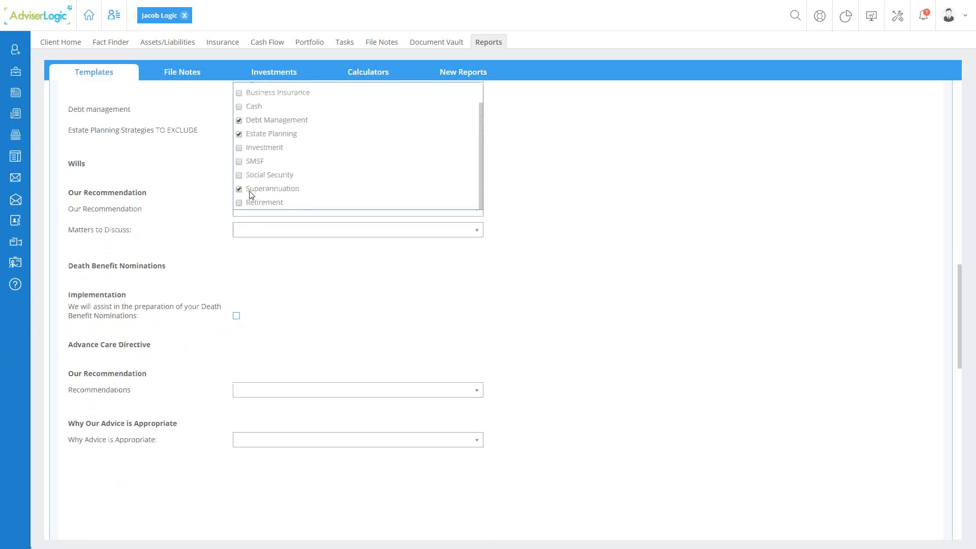
scroll(421, 197, "up", 5)
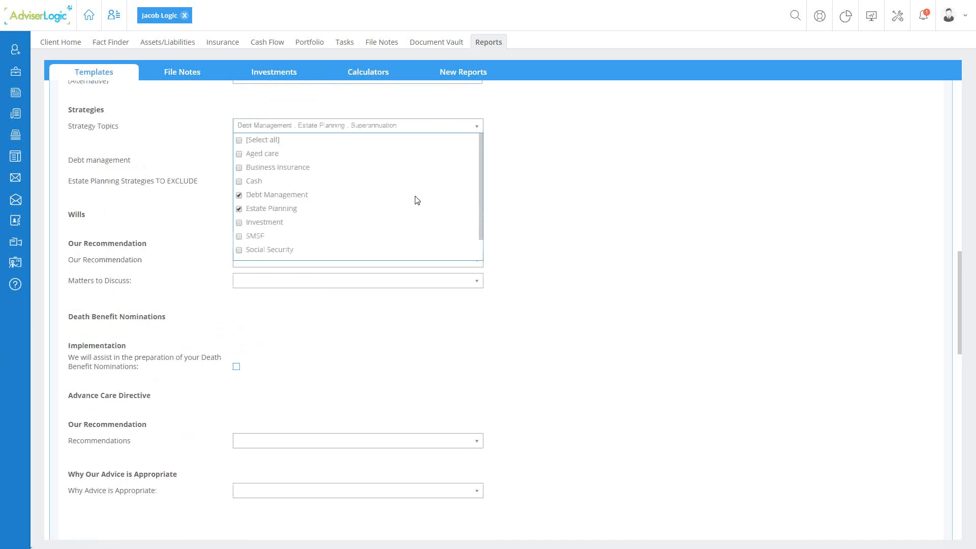
left_click(220, 132)
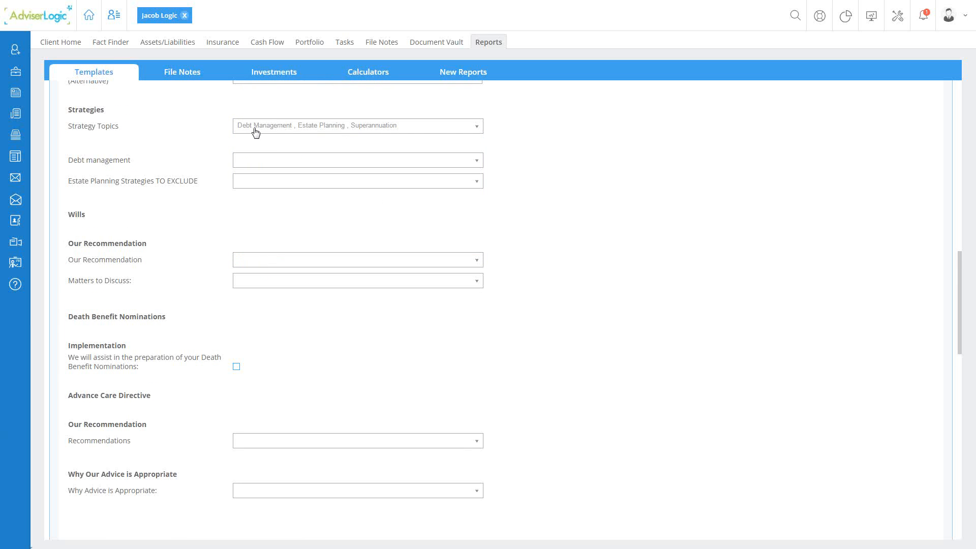
Select "Consolidate your debt" and "Apply for an Offset Account/Redraw Facility" as the Debt management strategies
triple_click(77, 161)
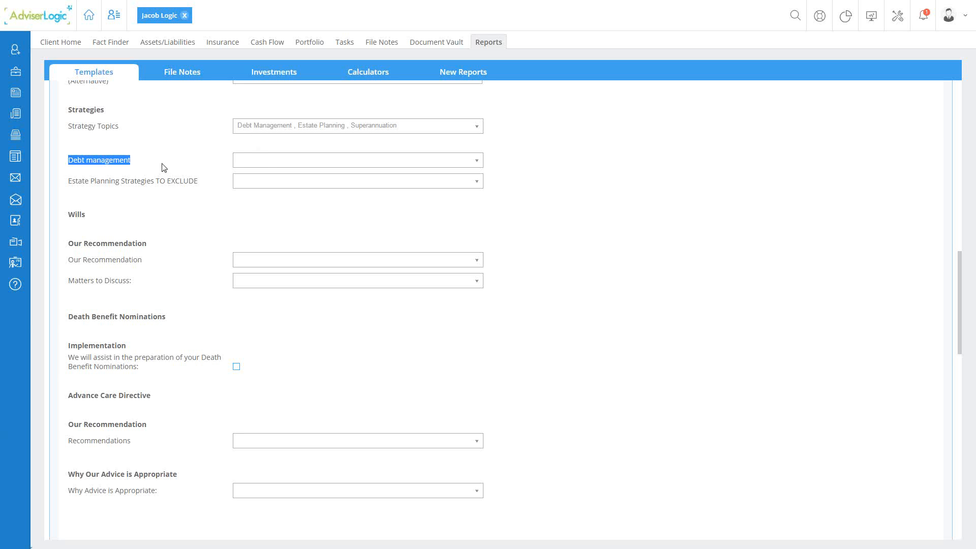
left_click(263, 165)
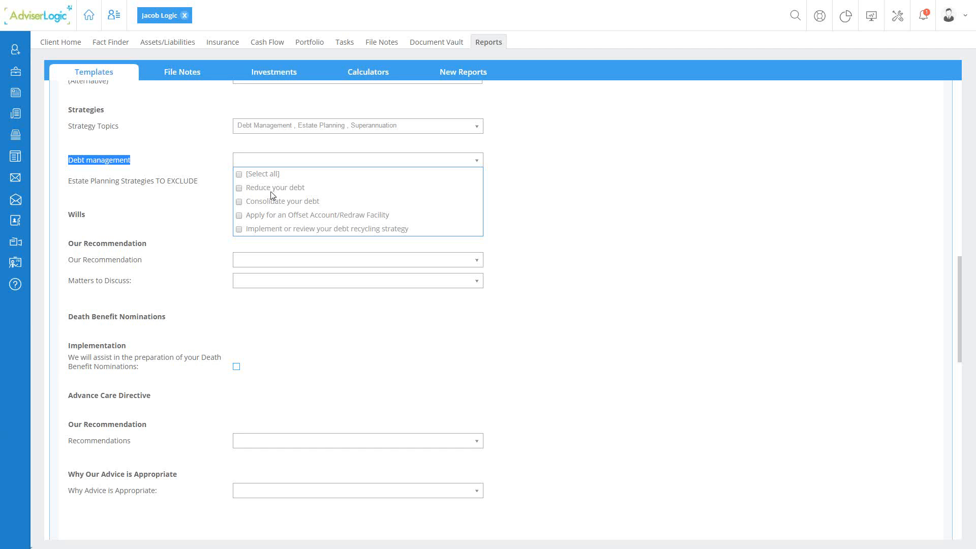
left_click(239, 203)
left_click(239, 215)
left_click(225, 161)
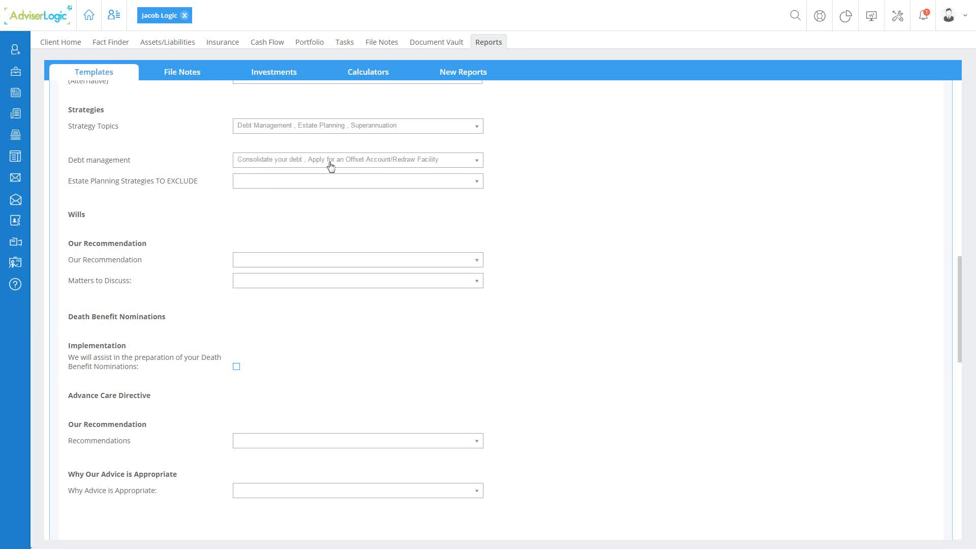
Set Funeral Bond as the only entry in Estate Planning Strategies TO EXCLUDE
double_click(179, 181)
key("alt+Down")
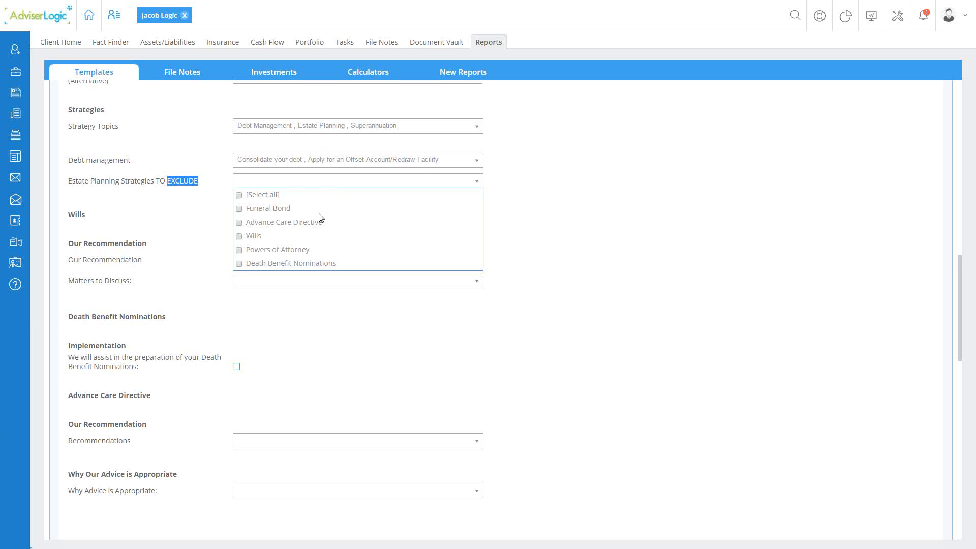
left_click(239, 209)
left_click(226, 185)
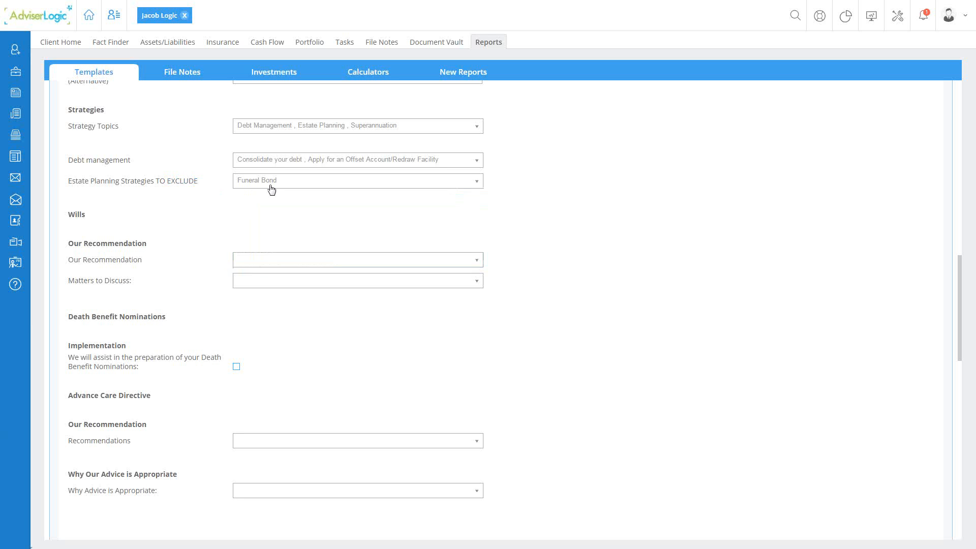
Choose "Raise the following matters with a Solicitor" as Our Recommendation in the Wills section
scroll(190, 198, "down", 1)
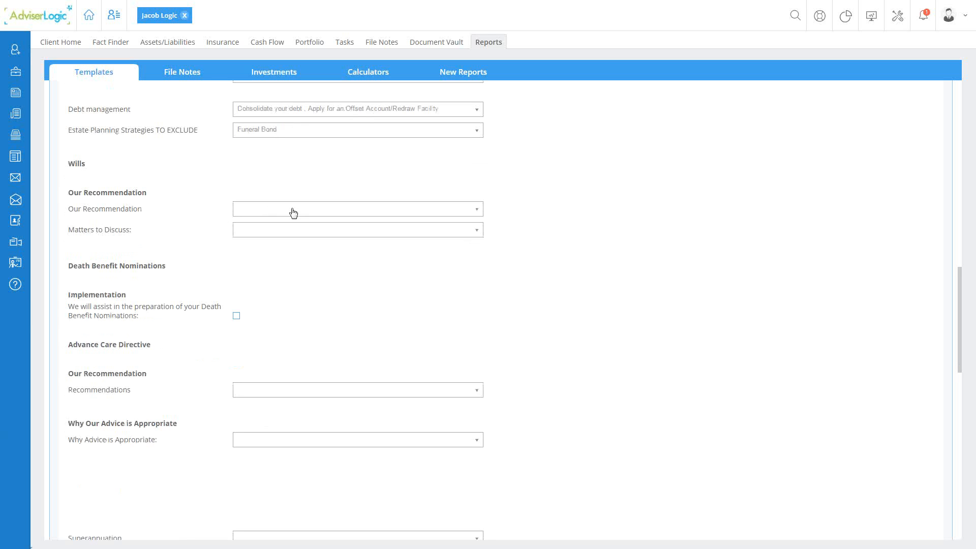
left_click(329, 209)
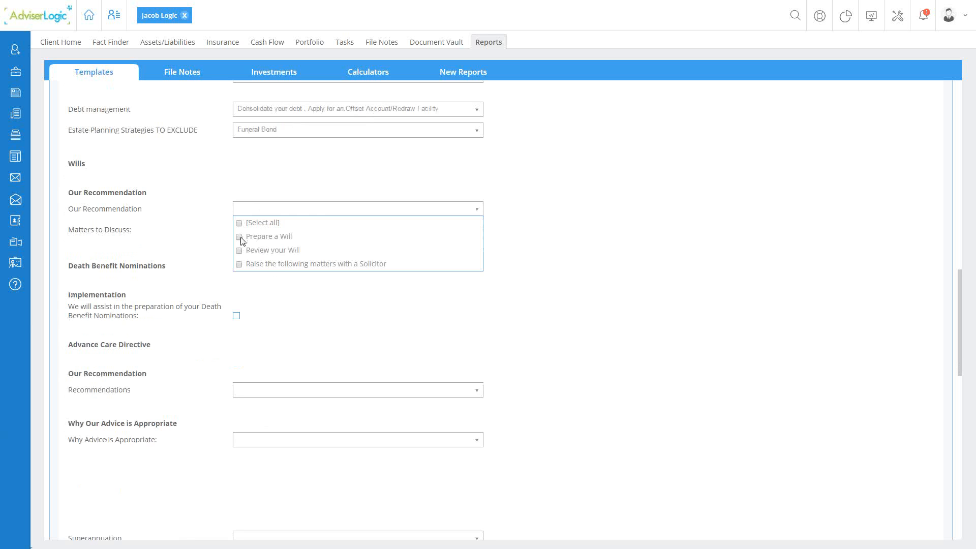
left_click(246, 265)
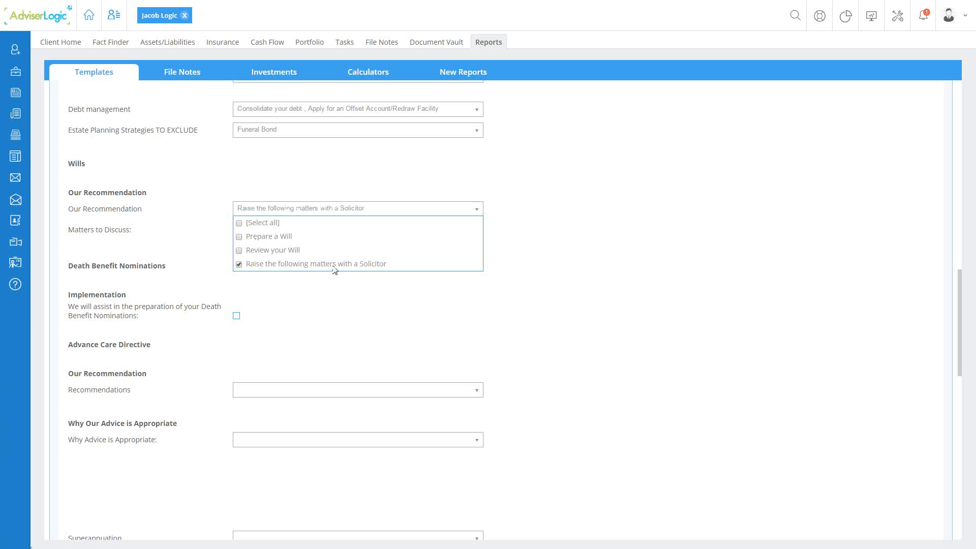
left_click(216, 212)
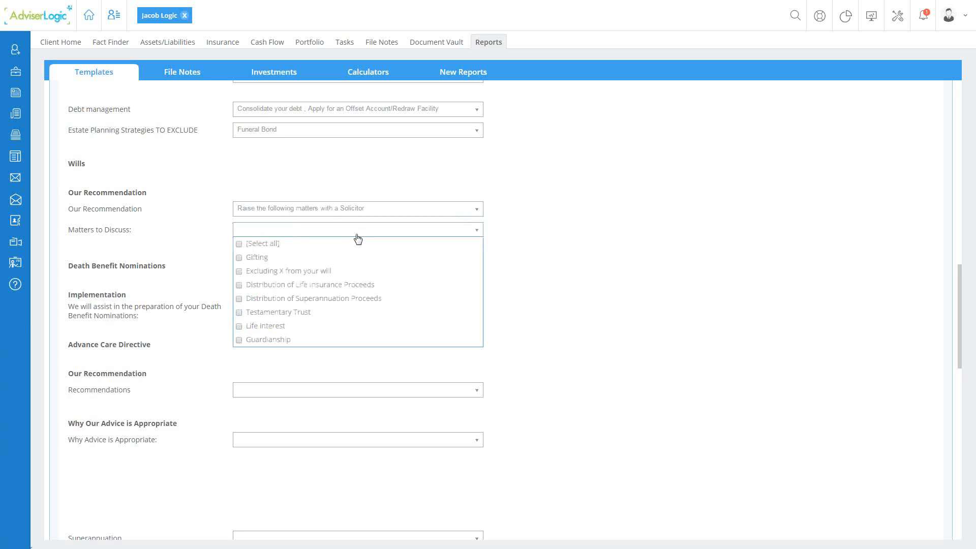
Select Gifting, Distribution of Superannuation Proceeds and Guardianship as the Matters to Discuss for Wills
left_click(240, 258)
left_click(239, 339)
left_click(239, 299)
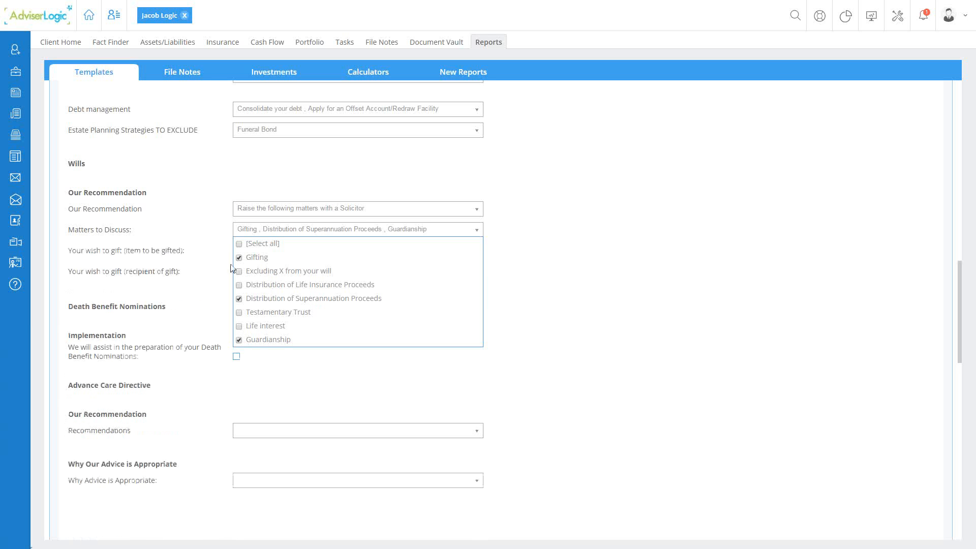
left_click(215, 228)
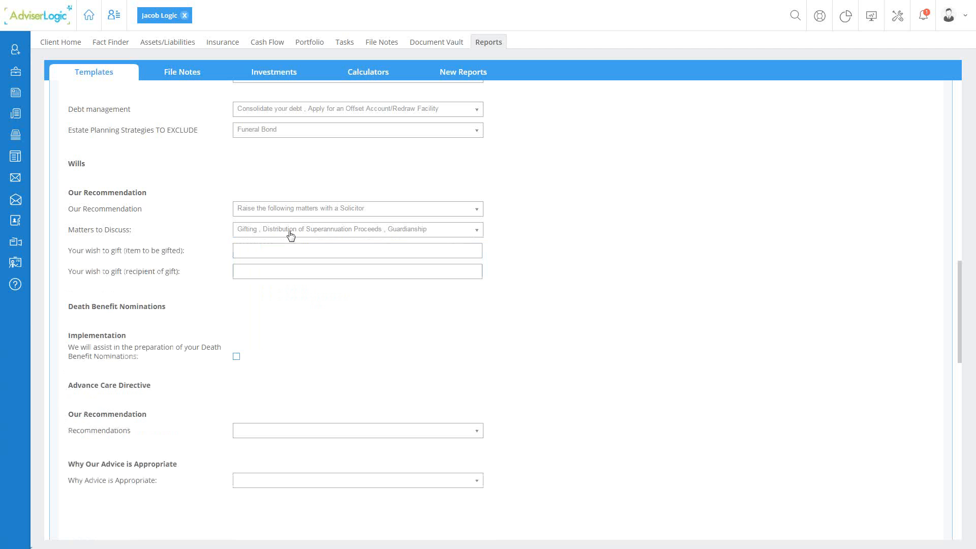
left_click(246, 273)
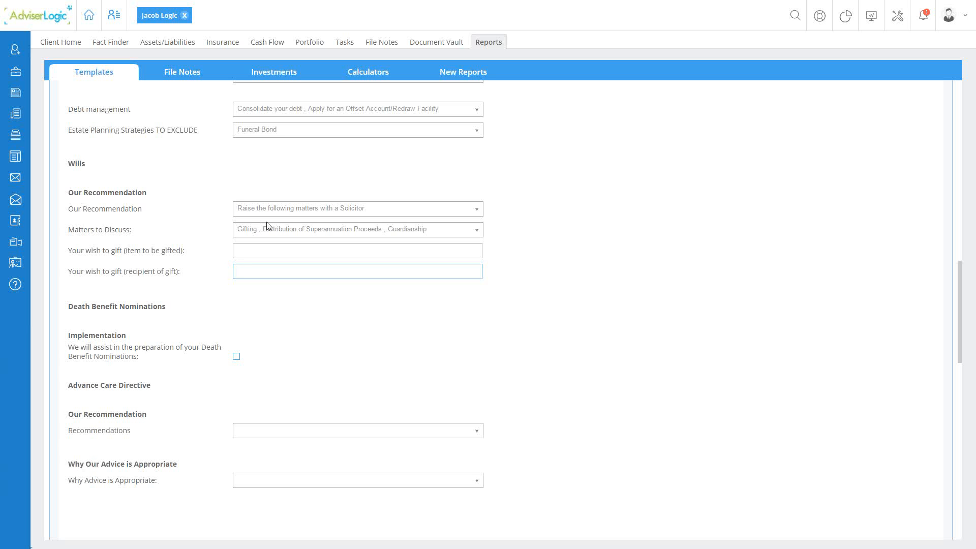
Select Non-Concessional Contributions and Retain Existing Superannuation as the Superannuation strategies
scroll(254, 244, "down", 2)
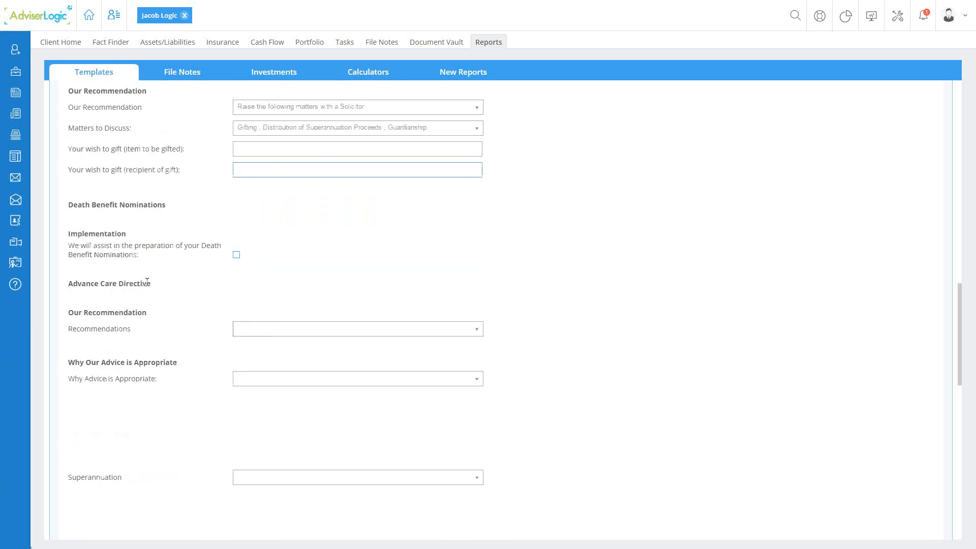
scroll(232, 267, "down", 3)
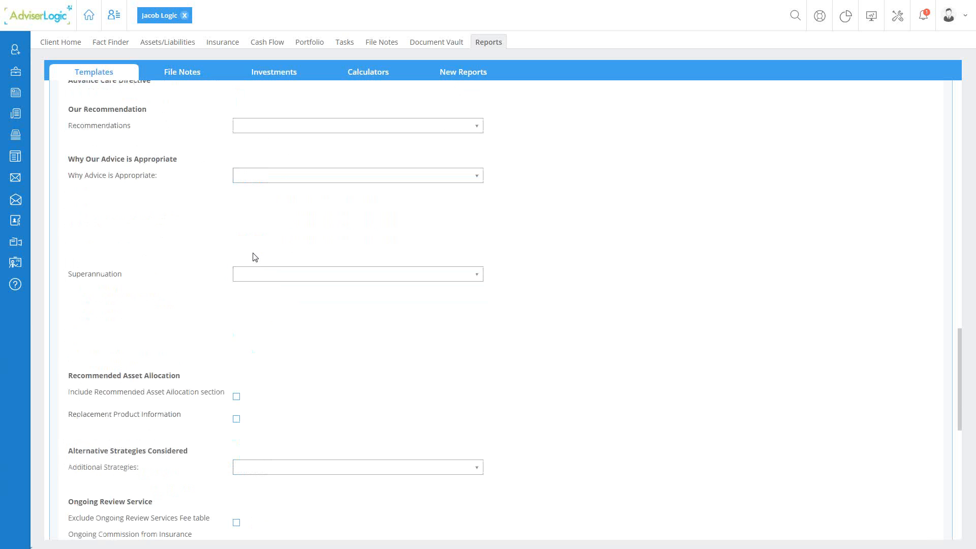
left_click_drag(66, 273, 160, 276)
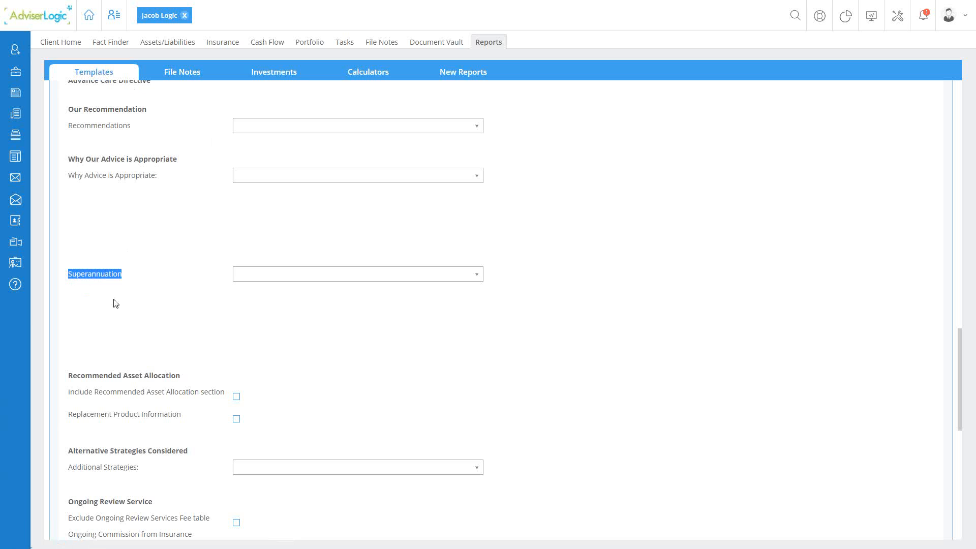
left_click(328, 275)
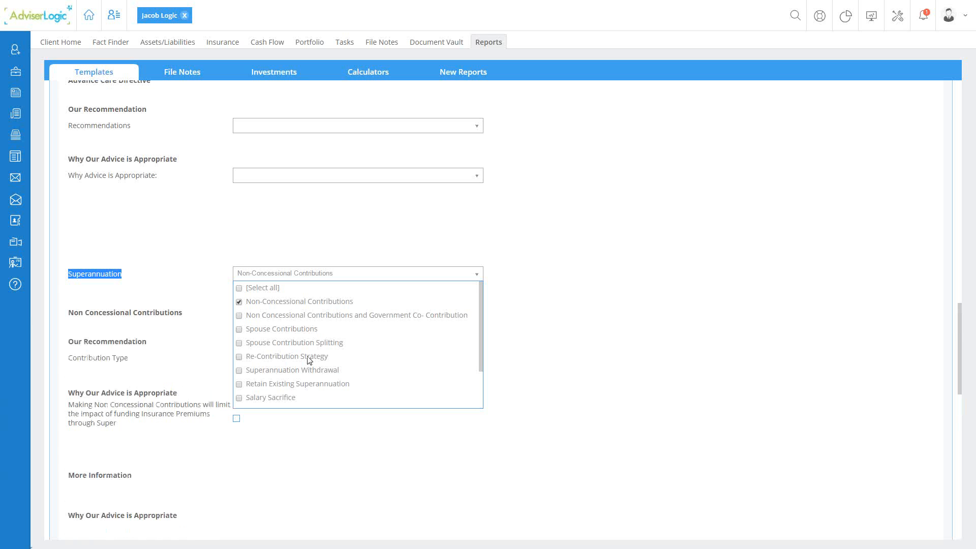
left_click(245, 387)
scroll(297, 361, "down", 2)
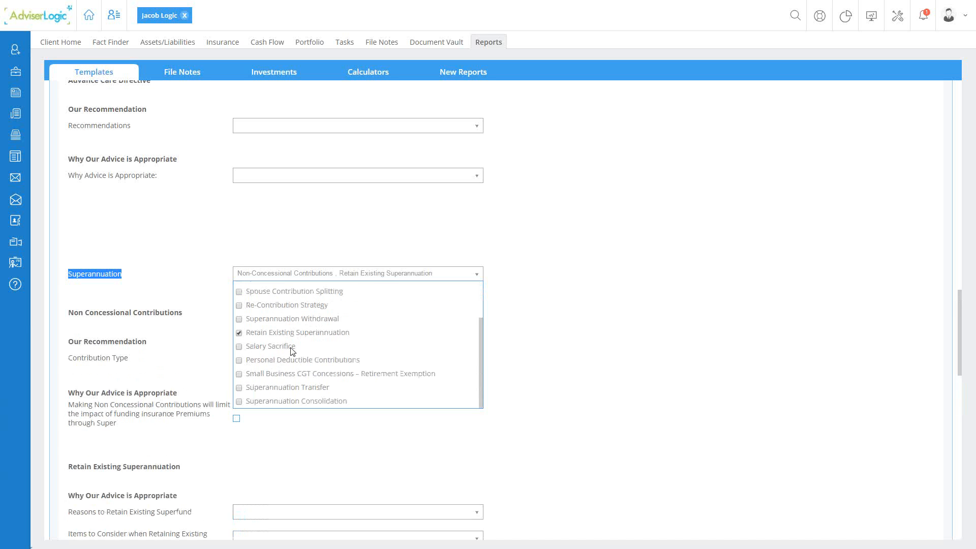
scroll(318, 322, "down", 1)
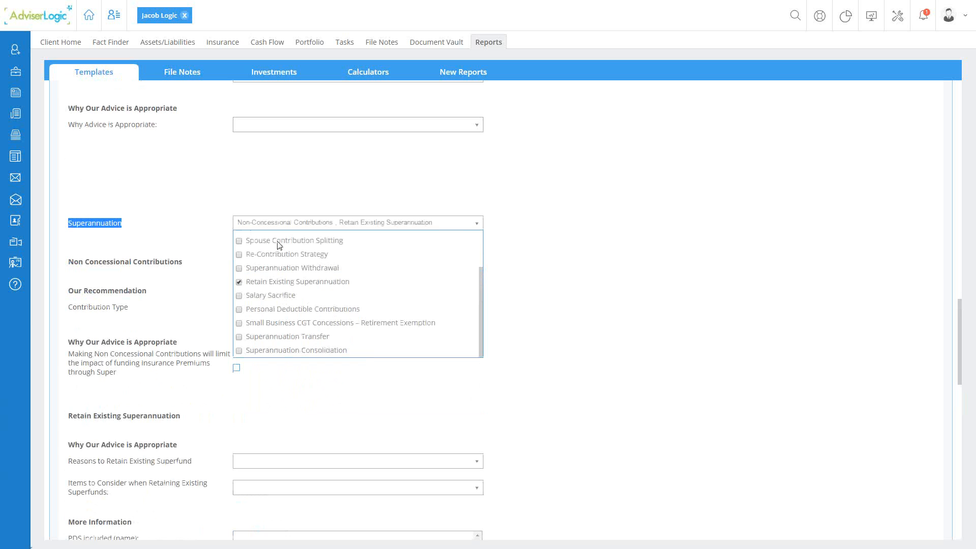
left_click(226, 226)
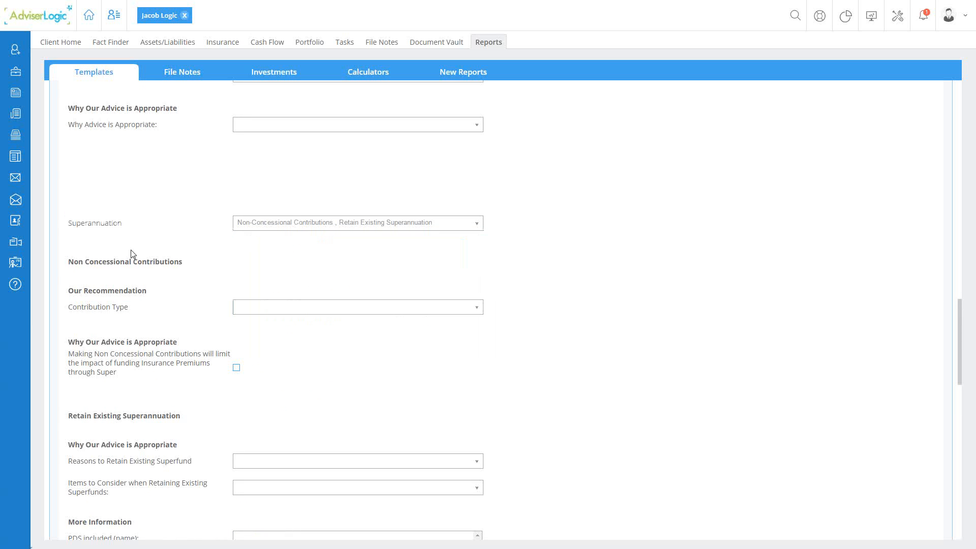
Choose One Off Lump Sum as the Contribution Type under Non Concessional Contributions
left_click(260, 312)
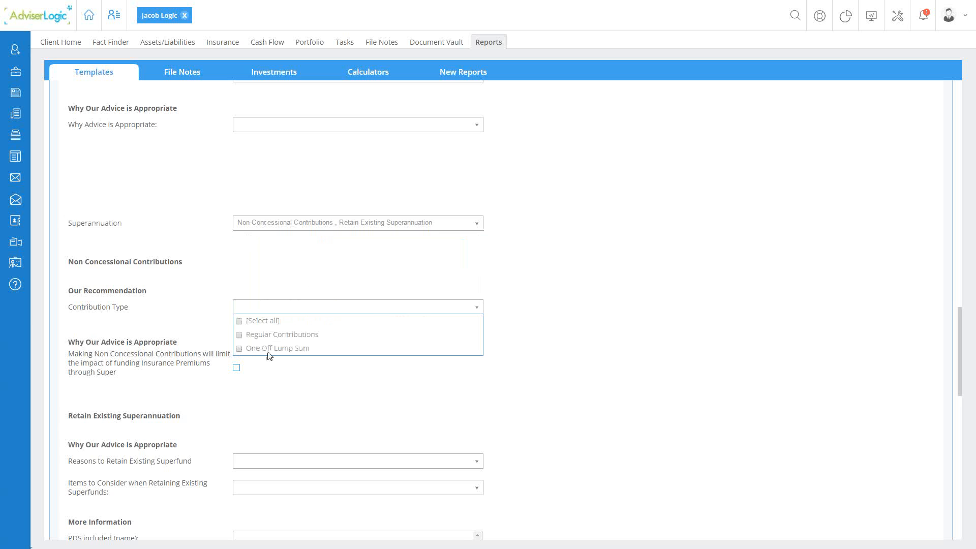
left_click(239, 348)
left_click(218, 309)
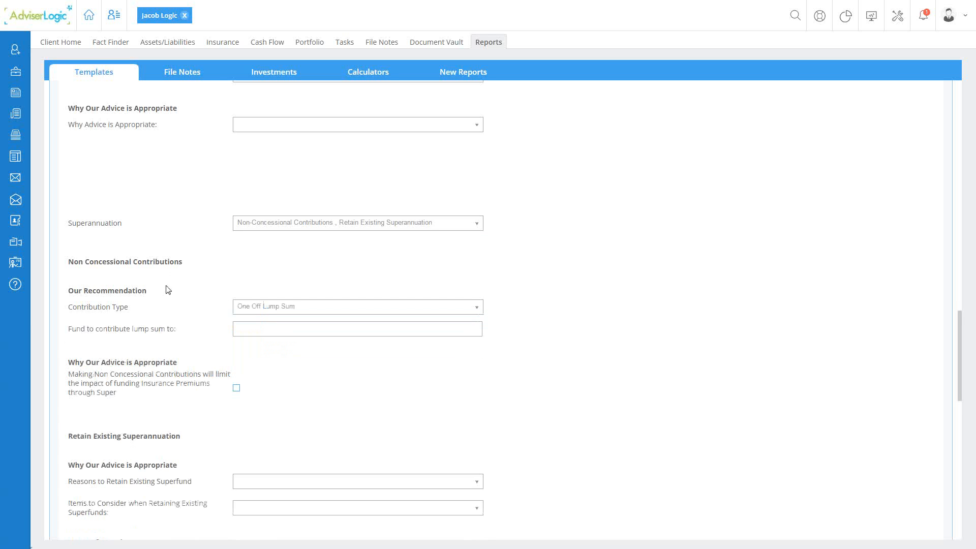
Enter IOOF as the fund to contribute the lump sum to
scroll(206, 295, "down", 1)
left_click(246, 279)
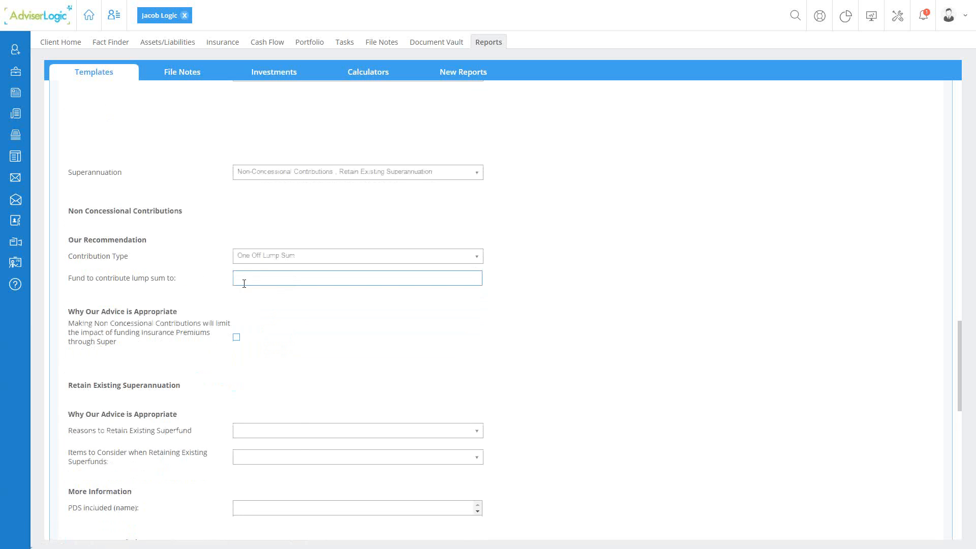
left_click_drag(77, 279, 203, 305)
left_click(249, 279)
type("IOOF")
Enable the reason that making Non Concessional Contributions will limit the impact of funding Insurance Premiums through Super
scroll(192, 170, "down", 3)
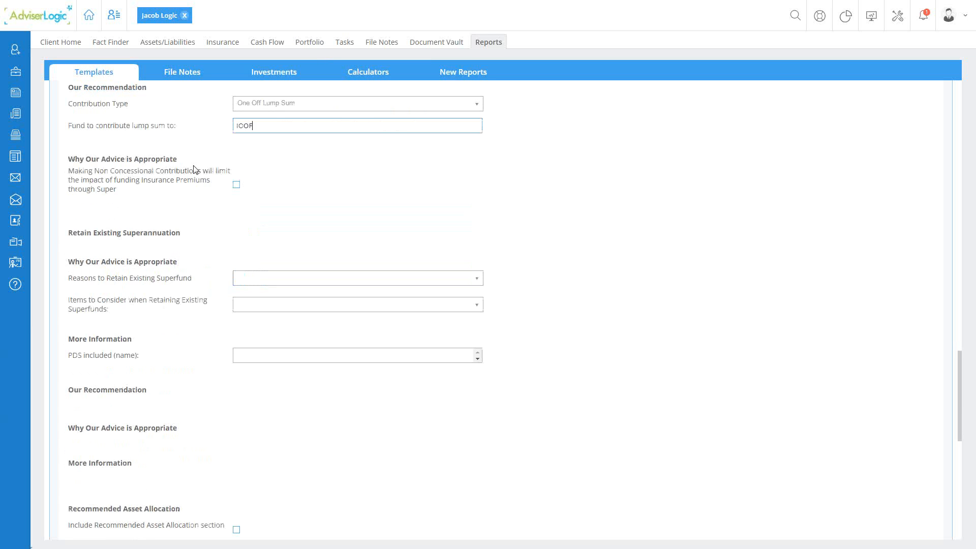
left_click_drag(71, 175, 161, 187)
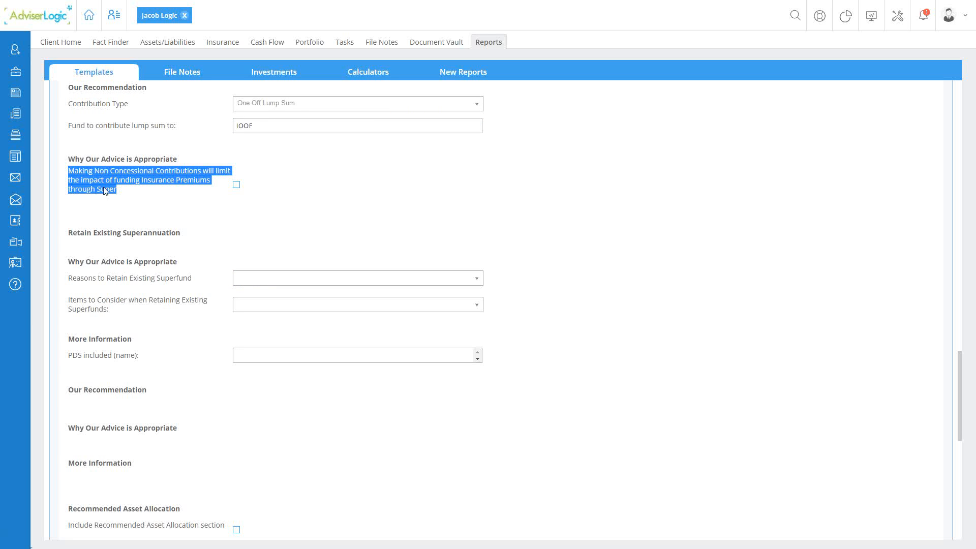
left_click(237, 185)
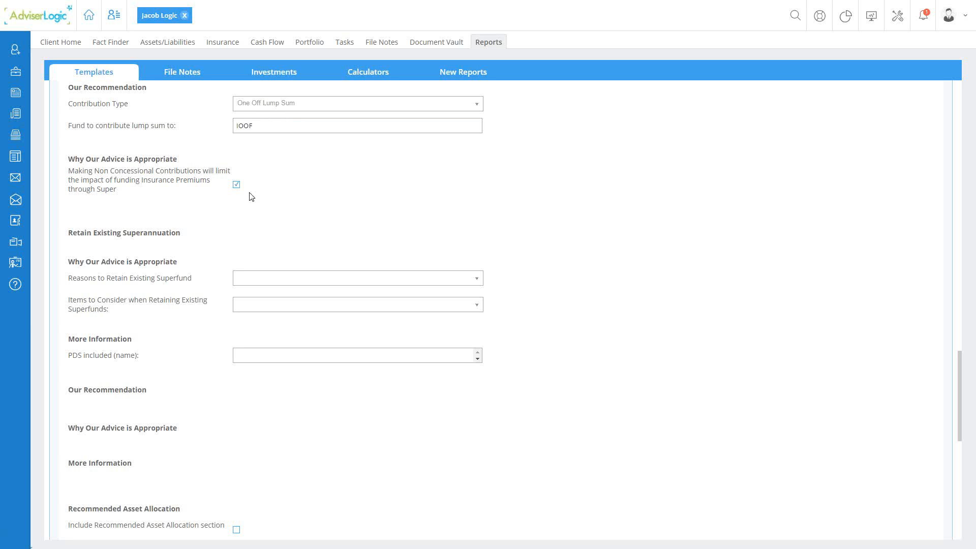
left_click(237, 184)
Examine the available options for Reasons to Retain Existing Superfund and Items to Consider when Retaining Existing Superfunds
scroll(127, 235, "down", 2)
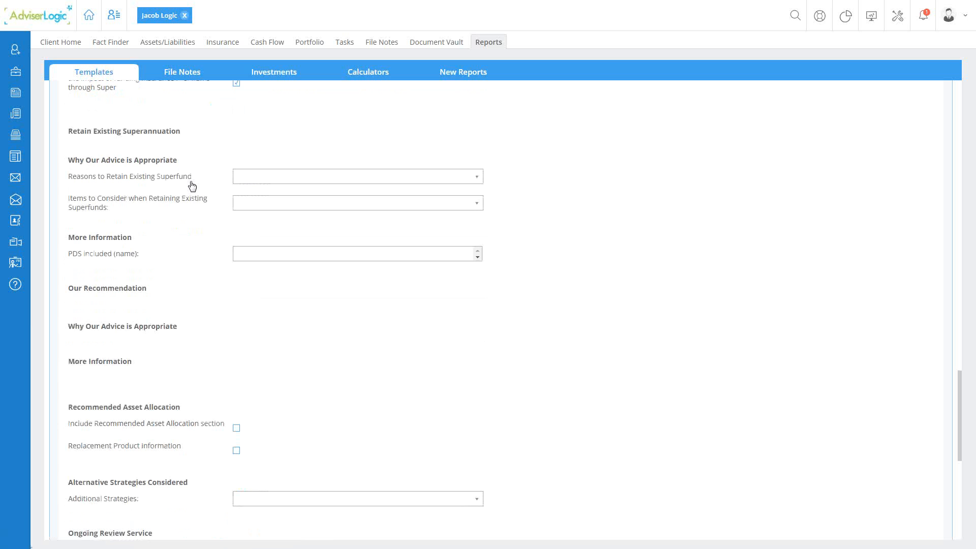
left_click(364, 176)
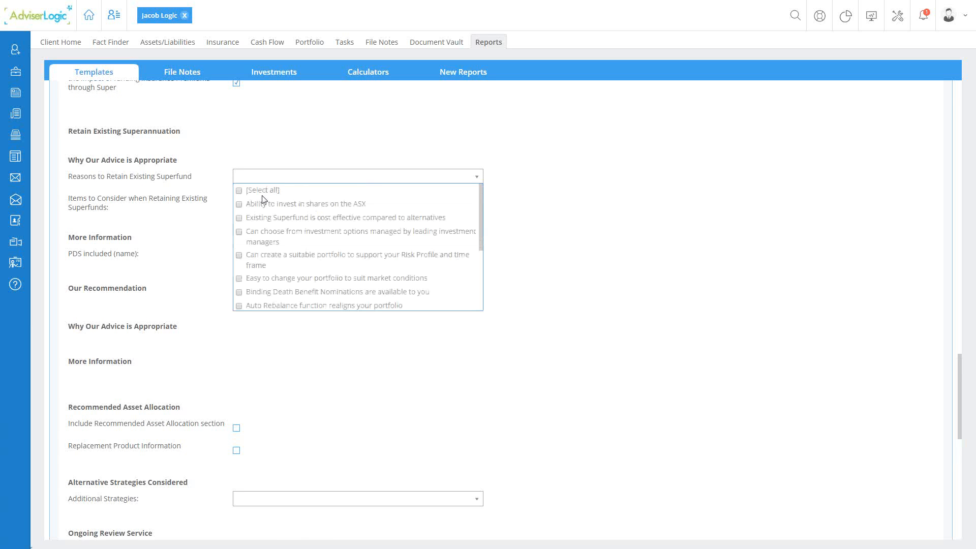
left_click(222, 178)
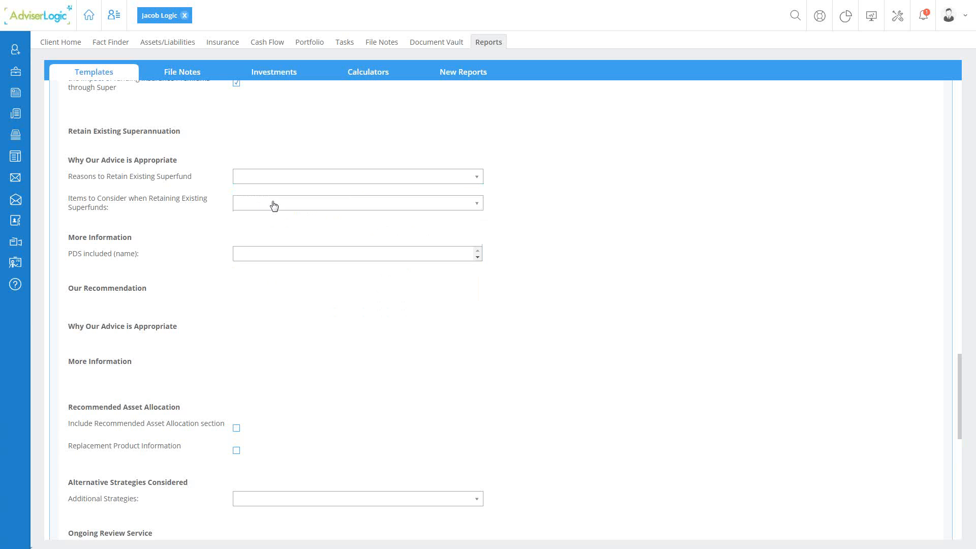
left_click(298, 206)
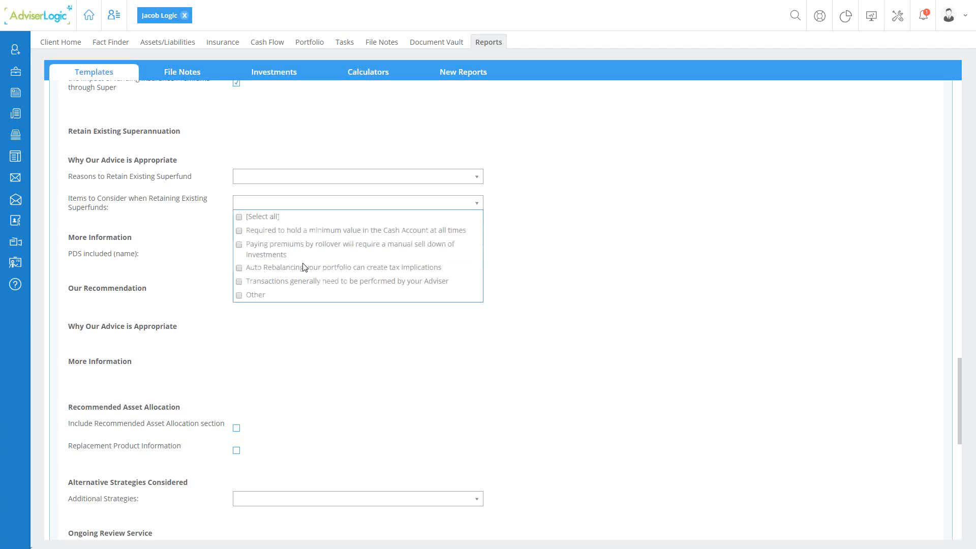
left_click(224, 203)
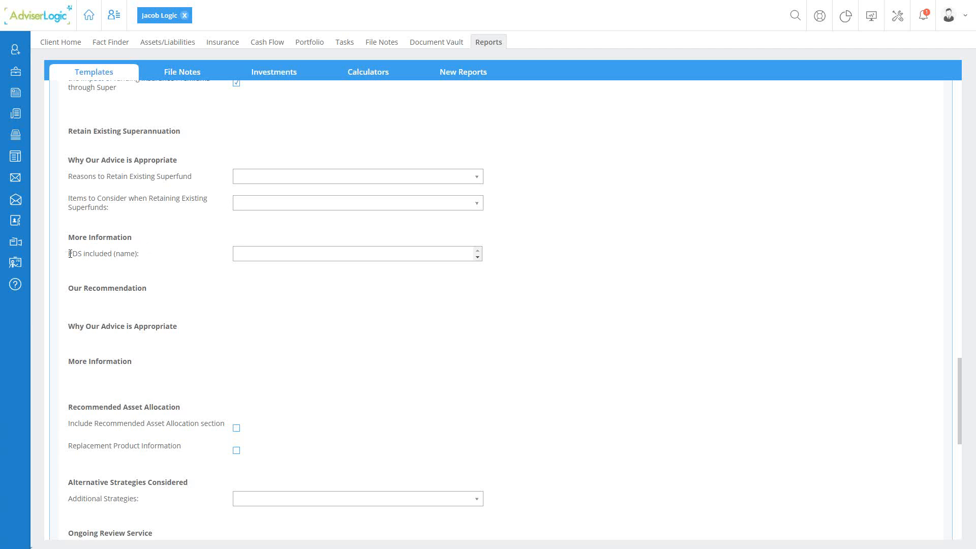
Enter "IOOF ABC PDS" as the name of the included PDS under Retain Existing Superannuation
left_click_drag(71, 253, 154, 253)
left_click(266, 253)
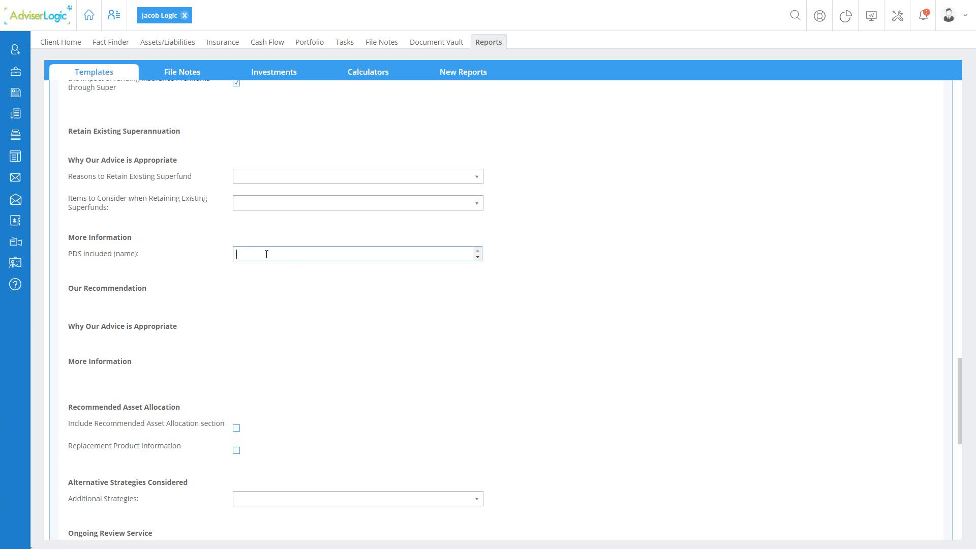
type("IOOF ABC")
type(" ODS")
key("BackSpace")
key("BackSpace")
key("BackSpace")
type("PDS")
Enable Replacement Product Information and examine its What You Need to Consider options
scroll(299, 274, "down", 4)
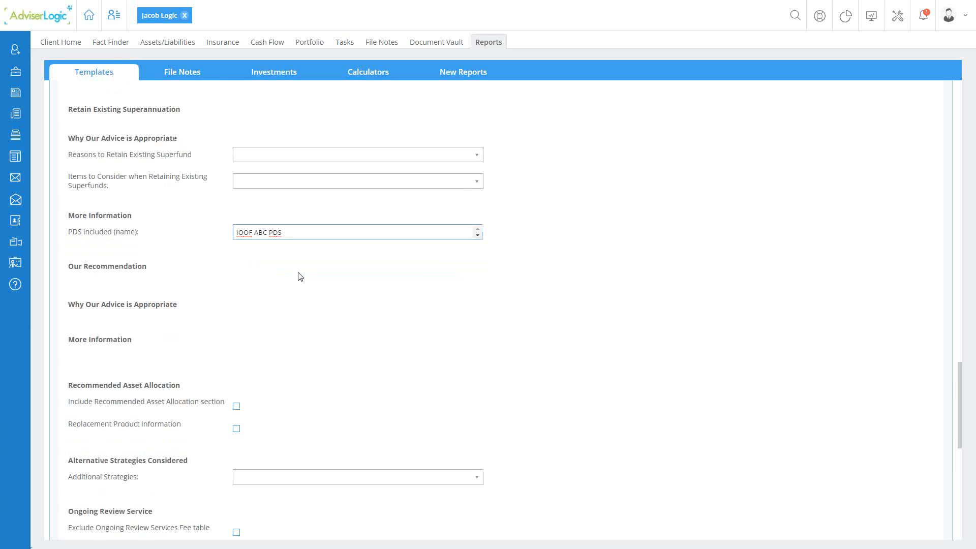
scroll(321, 265, "down", 1)
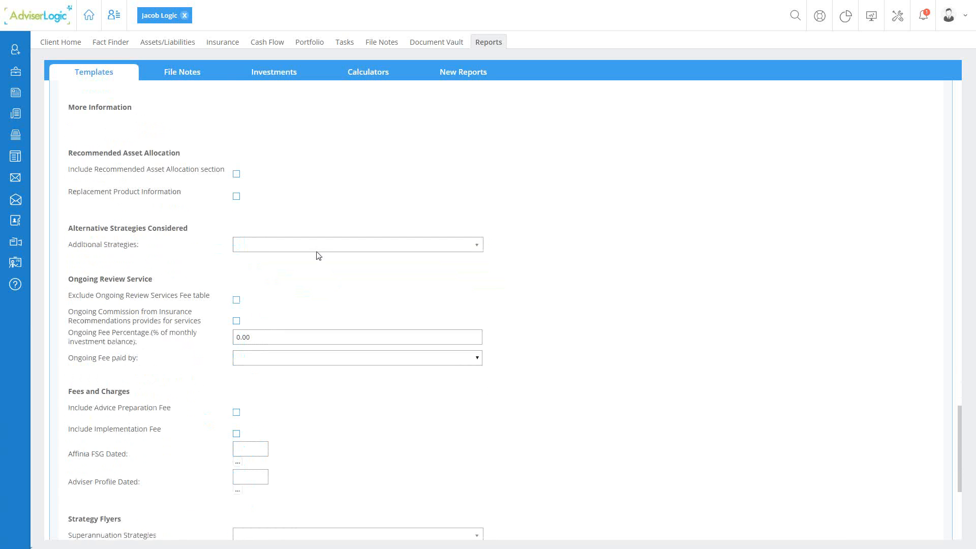
left_click_drag(98, 169, 212, 170)
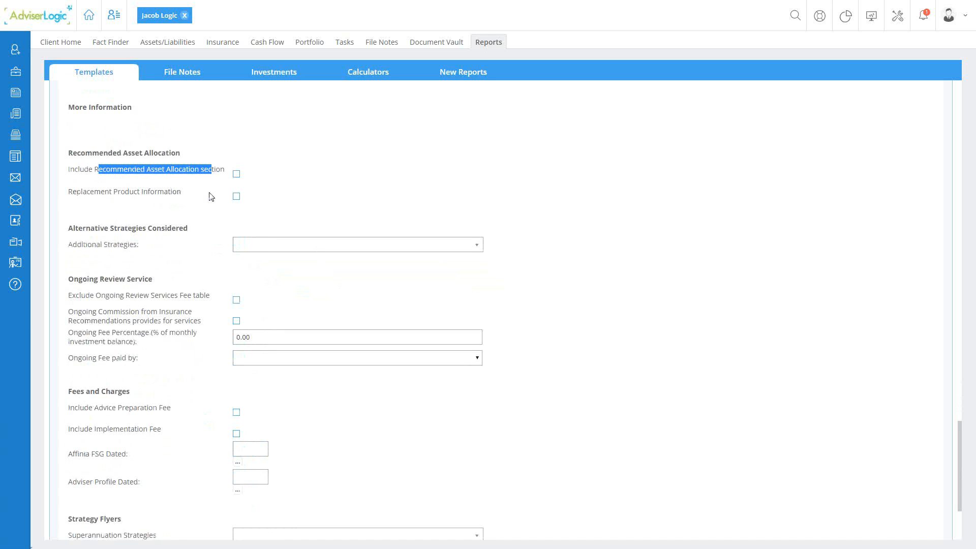
left_click(225, 170)
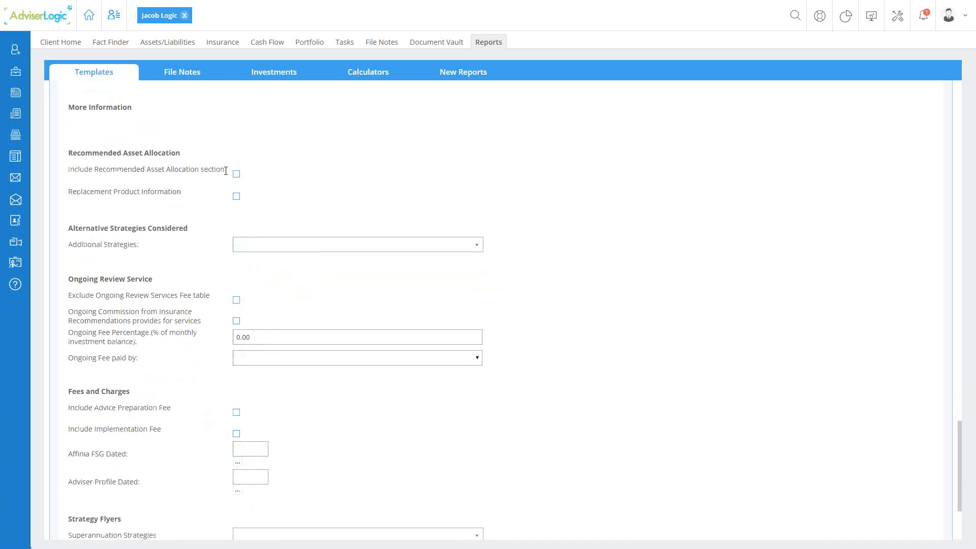
left_click(237, 196)
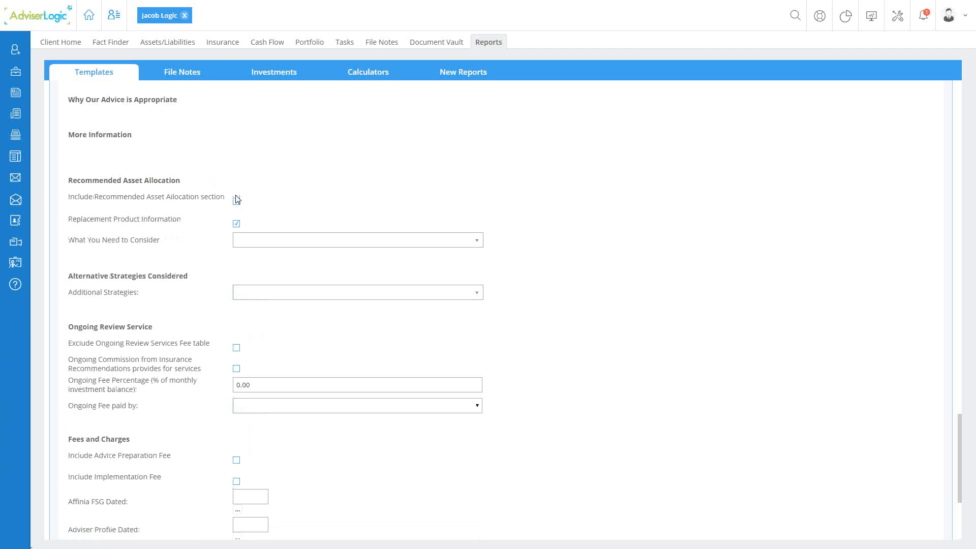
left_click(269, 245)
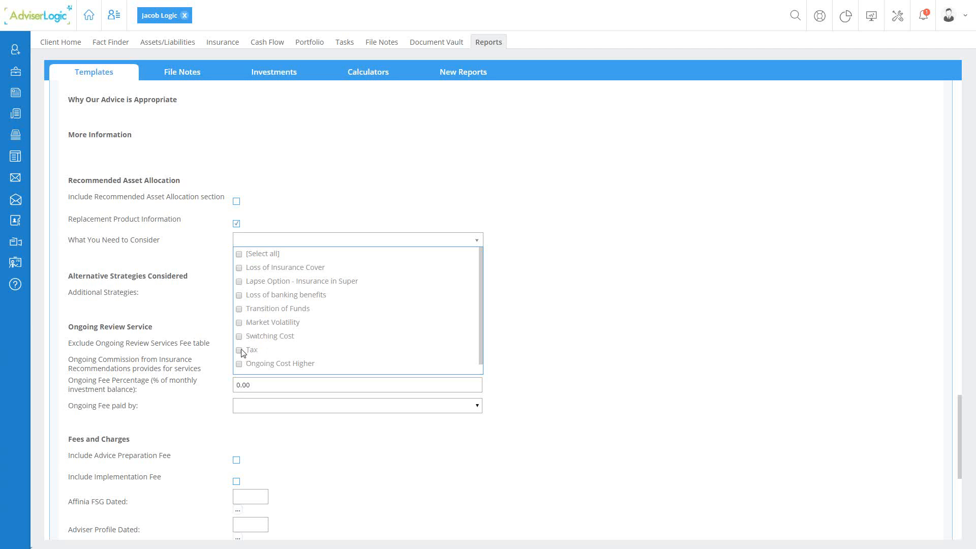
left_click(224, 245)
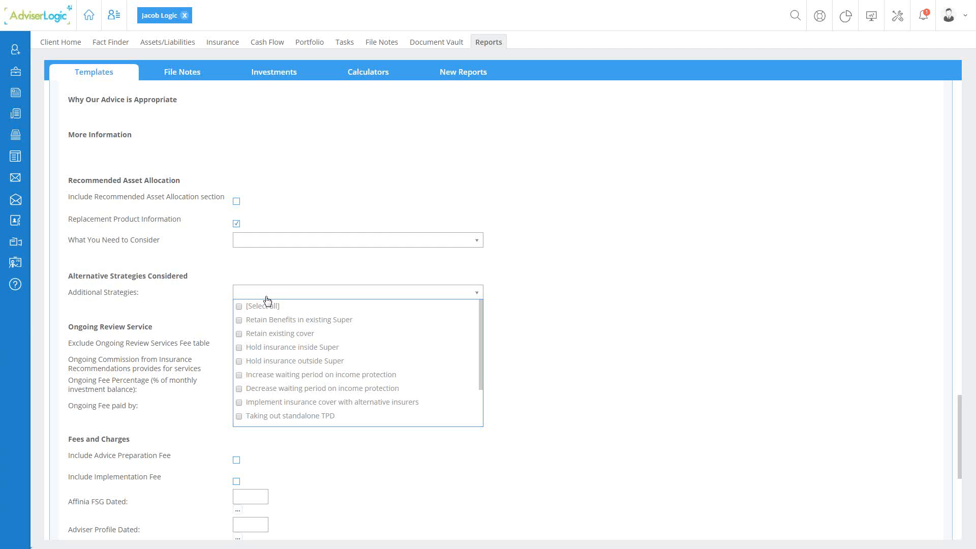
Select Retain Benefits in existing Super, Hold insurance outside Super, Taking out standalone TPD and Other Alternative Strategy as the Additional Strategies
left_click(239, 320)
scroll(286, 379, "down", 2)
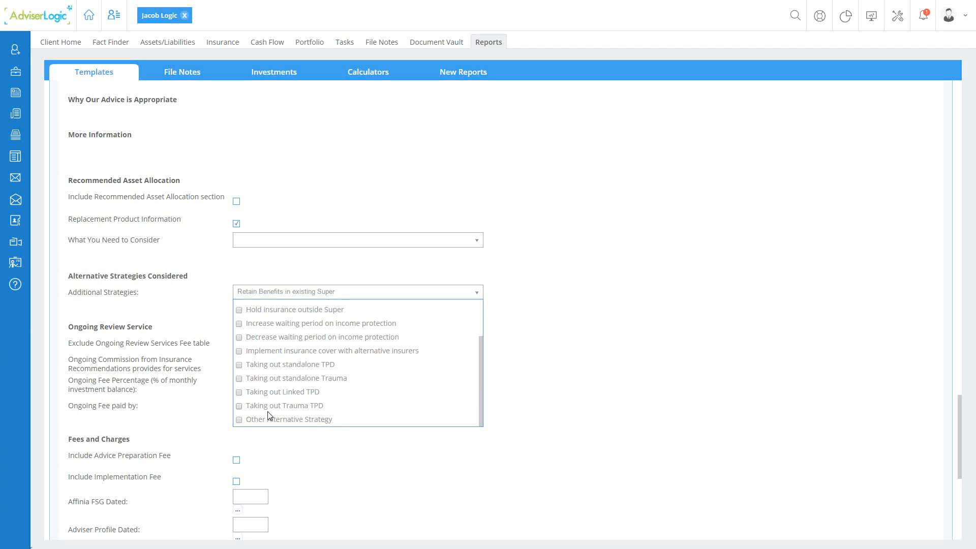
left_click_drag(336, 423, 247, 422)
left_click(239, 420)
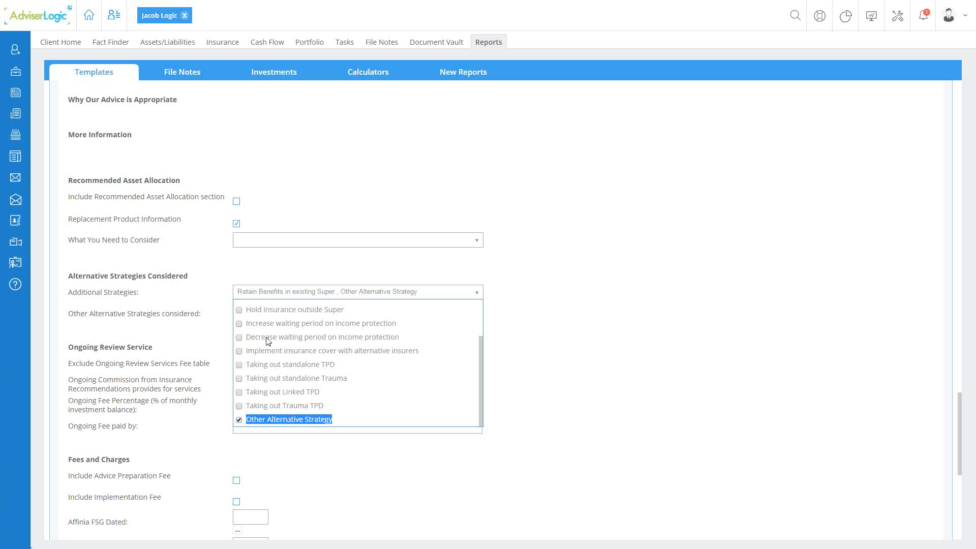
left_click(239, 310)
left_click(239, 365)
left_click(220, 294)
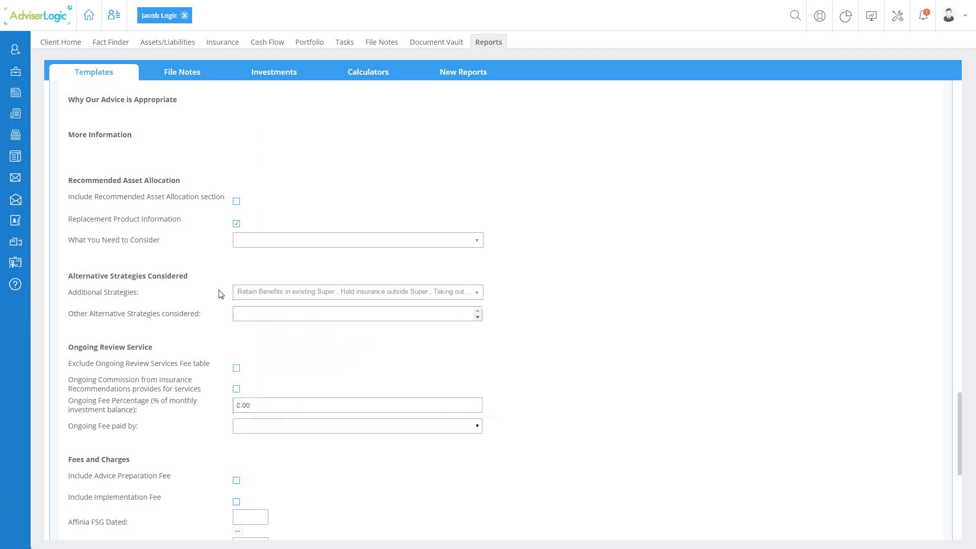
Enter the filler text "j ghlrah;ignjkldhgkljnh" for Other Alternative Strategies considered
left_click(261, 310)
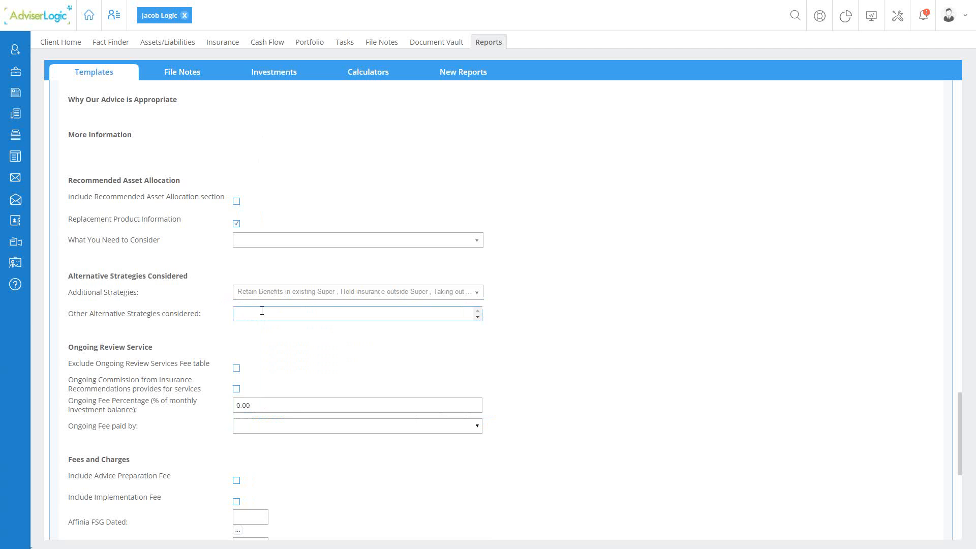
type("j ghlrah;ignjkldhgkljnh")
Enable Exclude Ongoing Review Services Fee table in the Ongoing Review Service section
scroll(334, 309, "down", 4)
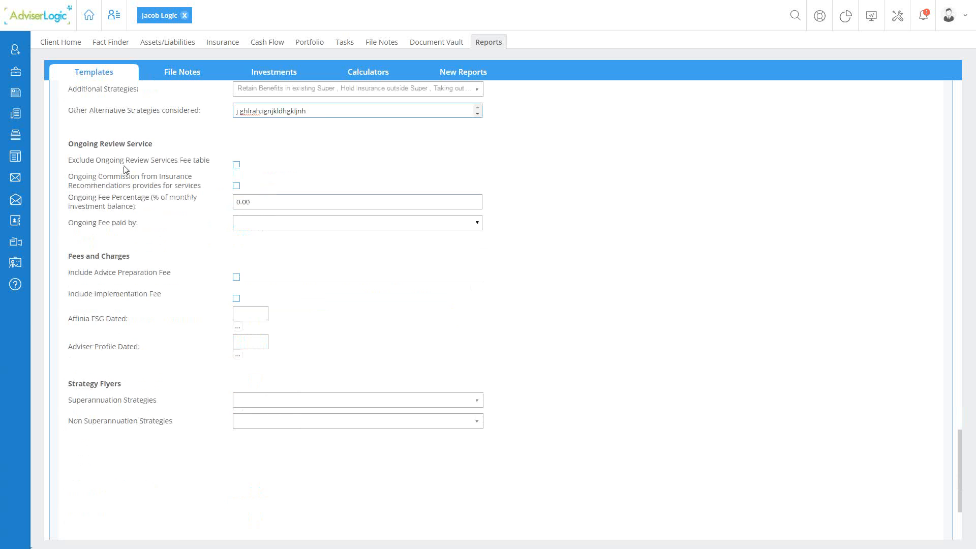
left_click_drag(126, 162, 214, 166)
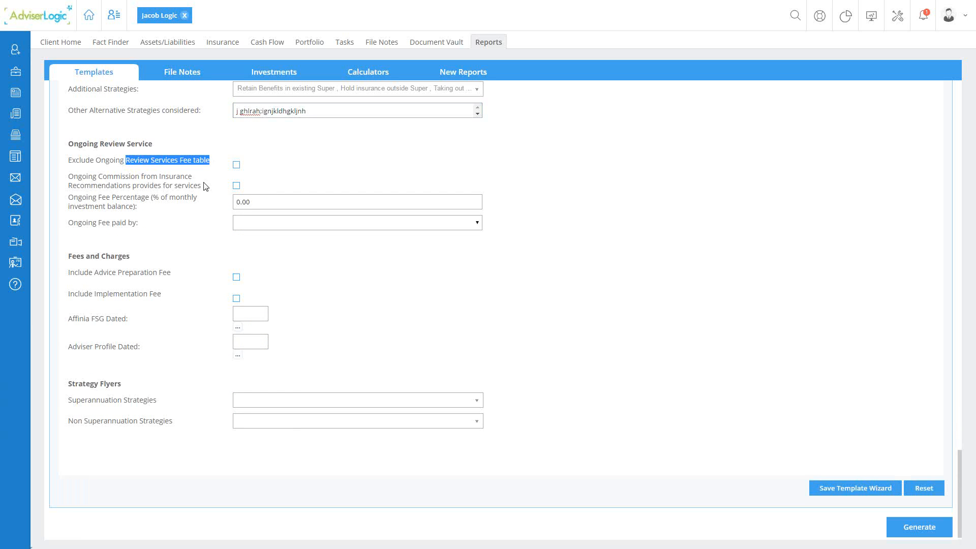
left_click(236, 165)
left_click(236, 167)
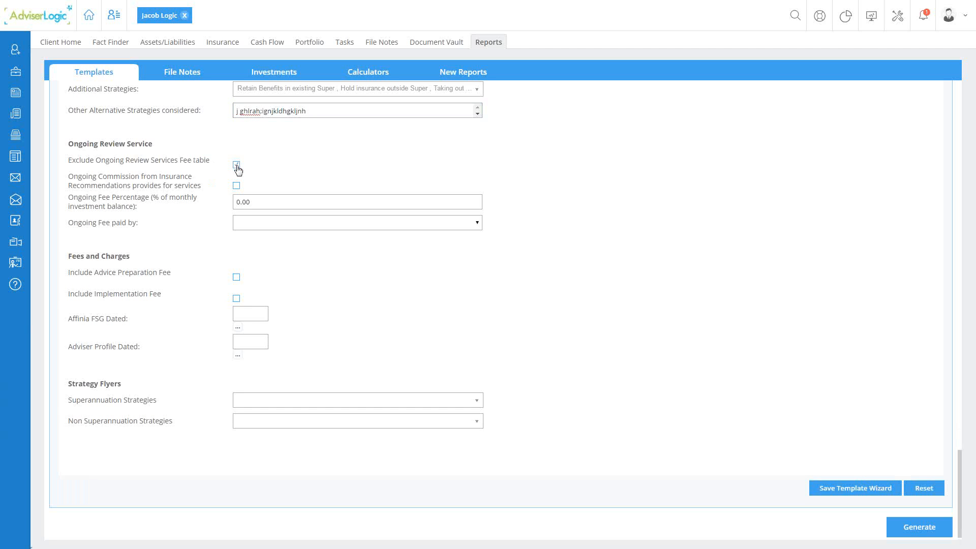
Enable Ongoing Commission from Insurance Recommendations provides for services in the Ongoing Review Service section
left_click_drag(87, 176, 205, 192)
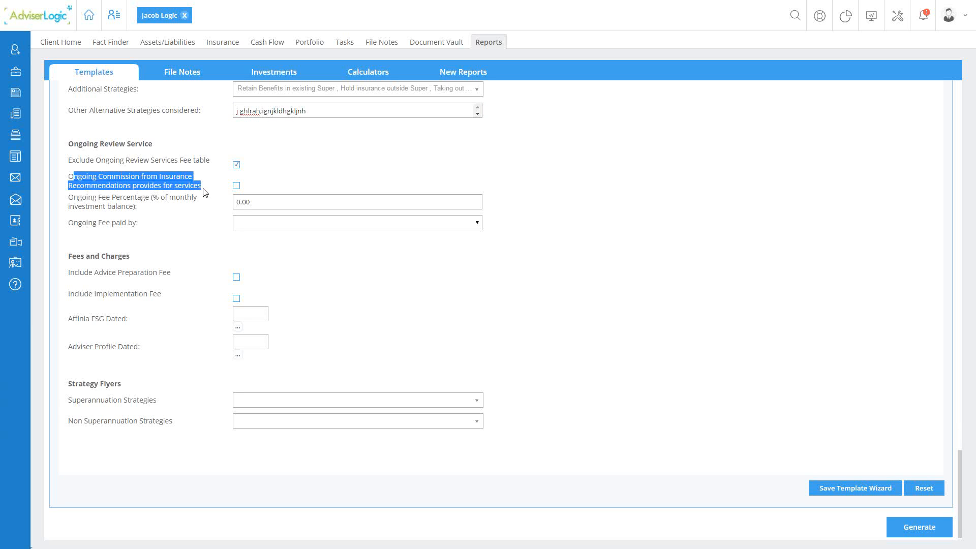
left_click(200, 188)
left_click(151, 189)
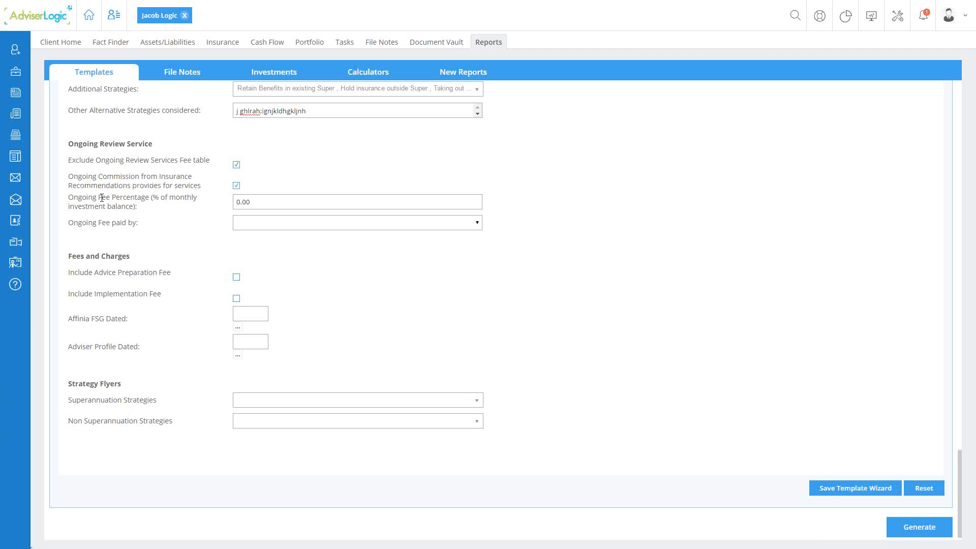
Examine the Ongoing Fee Percentage field and the available Ongoing Fee paid by options
left_click_drag(82, 198, 165, 205)
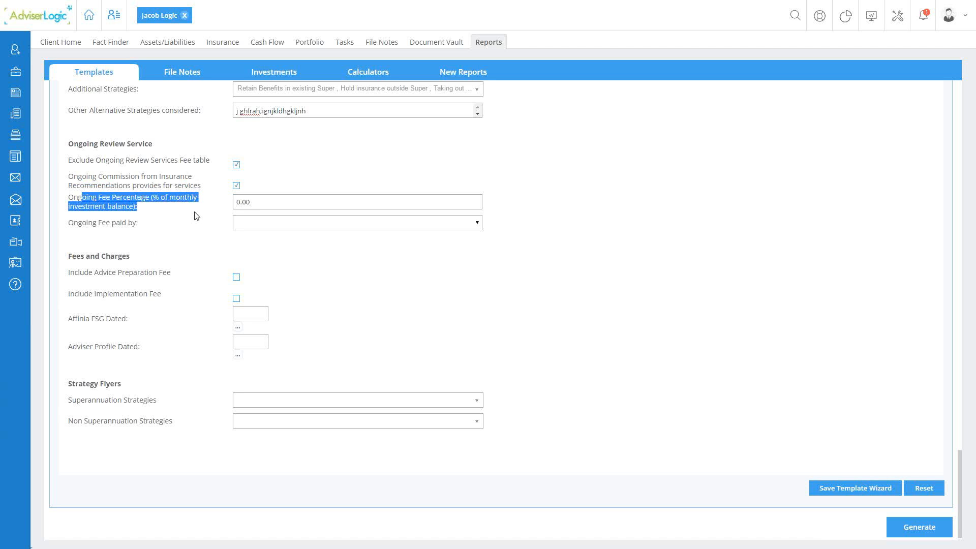
left_click_drag(251, 202, 185, 214)
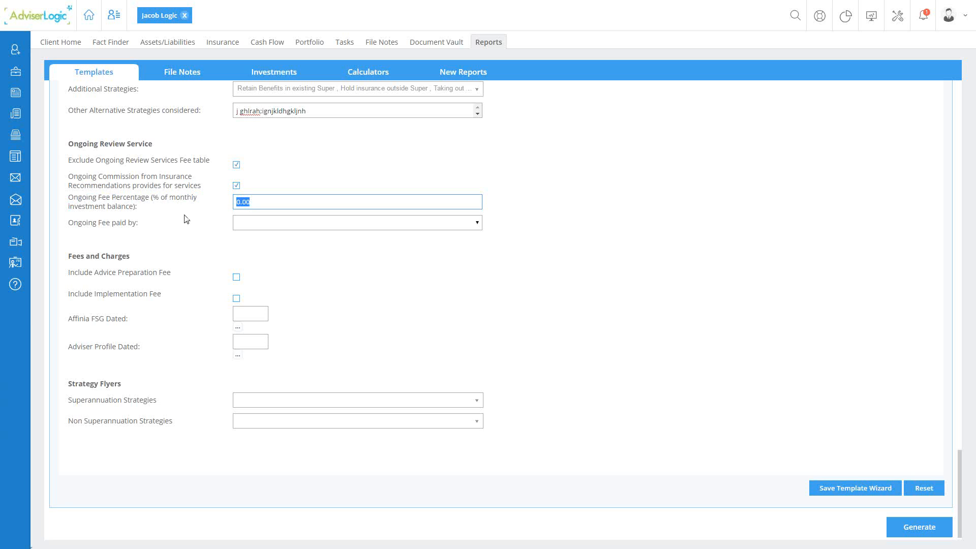
left_click(256, 225)
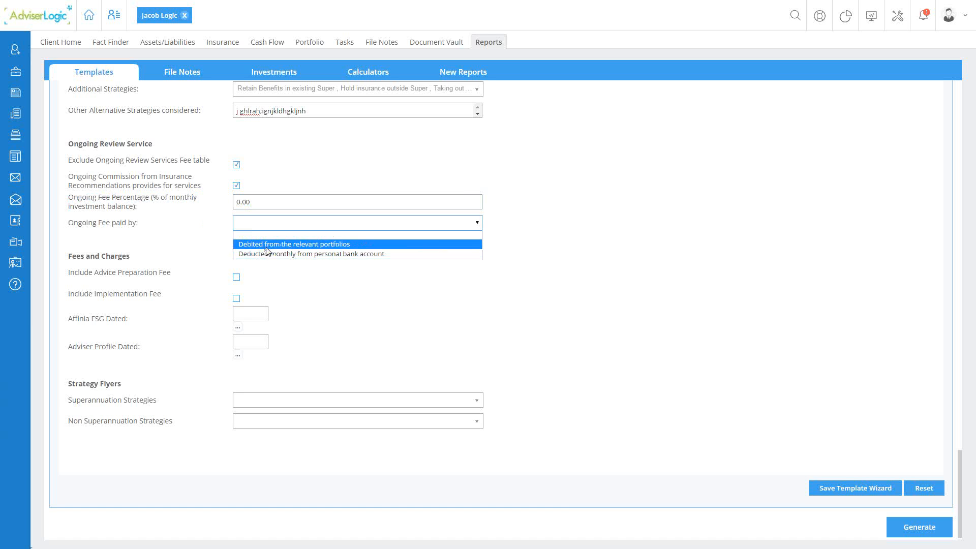
left_click(220, 232)
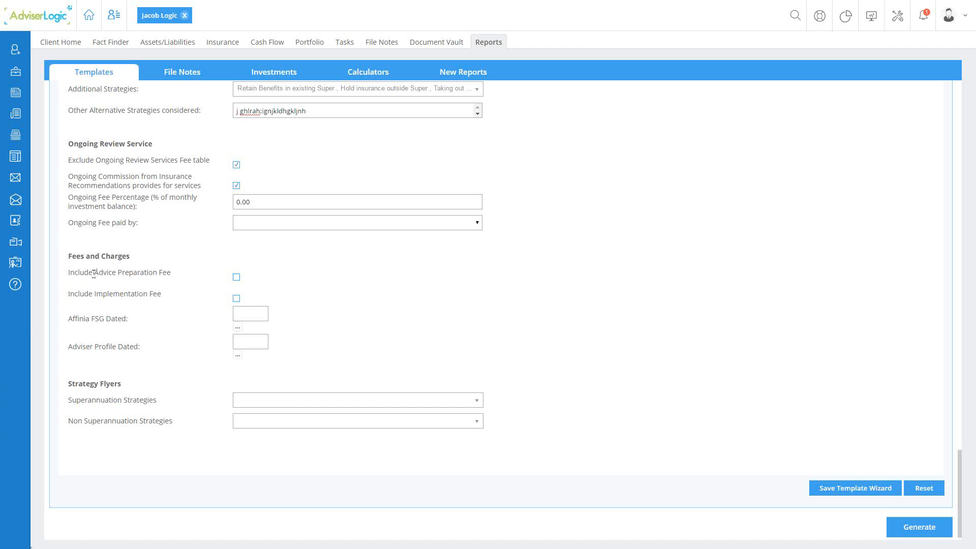
Include the Advice Preparation Fee under Fees and Charges and set it to $500
left_click_drag(94, 272, 196, 275)
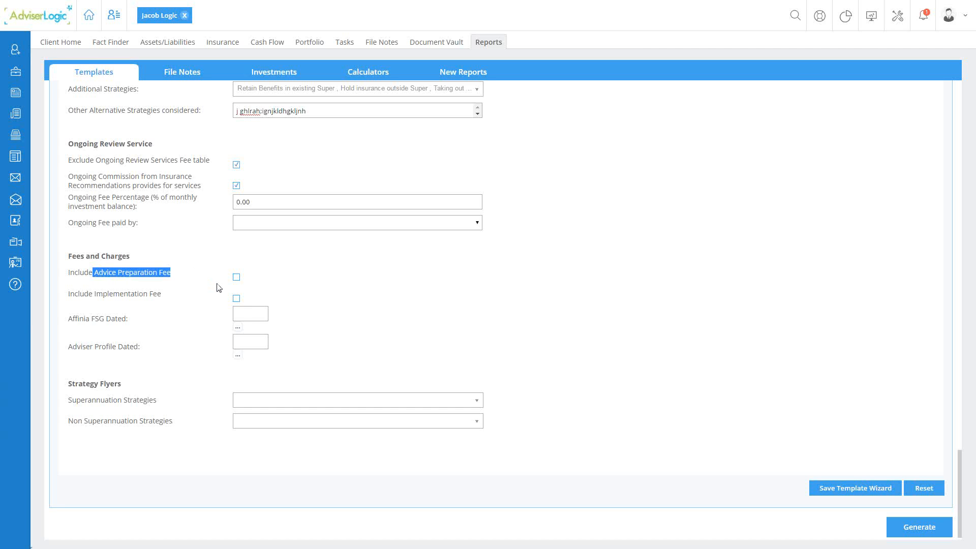
left_click(236, 277)
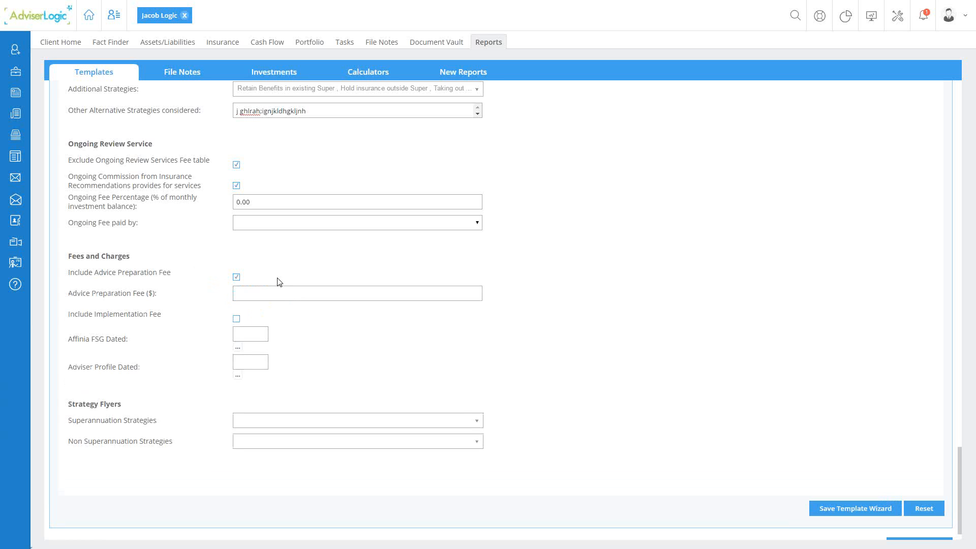
left_click(280, 293)
type("$500")
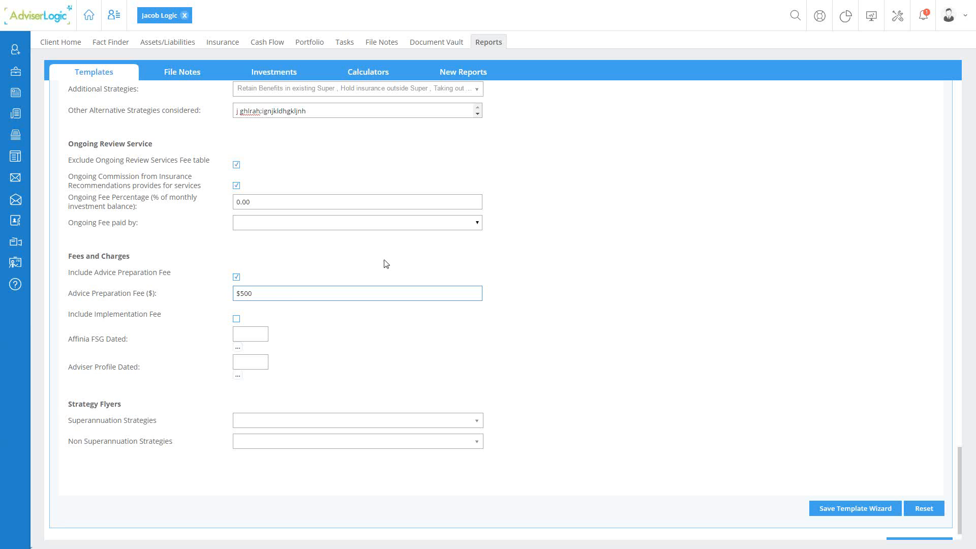
Include the Implementation Fee under Fees and Charges and set it to $1000
left_click_drag(95, 314, 162, 315)
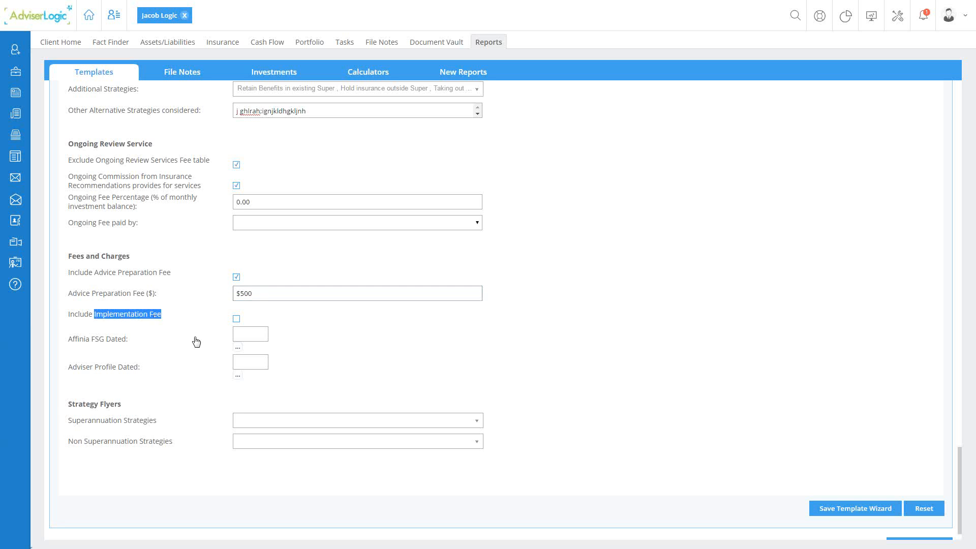
left_click(236, 323)
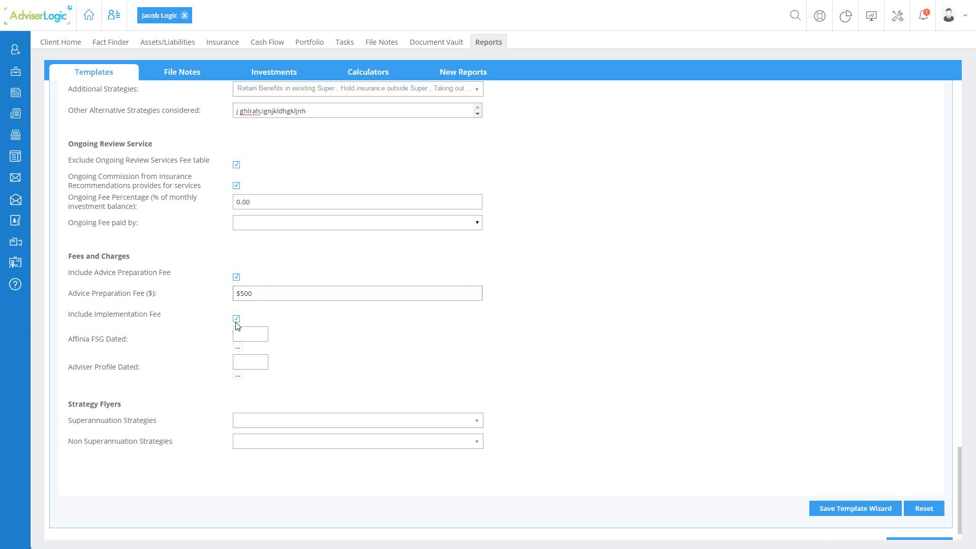
left_click(219, 335)
type("$1000")
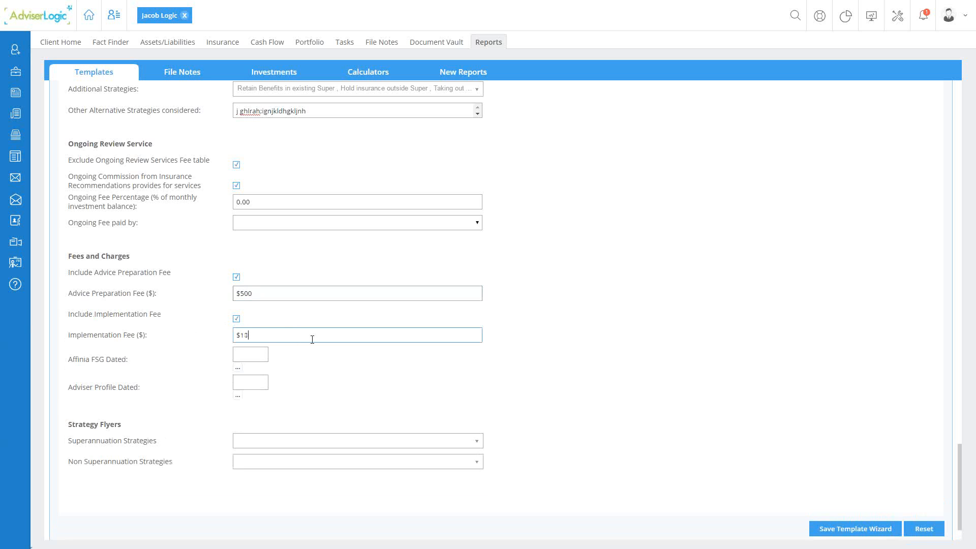
Review the Affinia FSG Dated and Adviser Profile Dated fields under Fees and Charges
left_click_drag(84, 359, 172, 360)
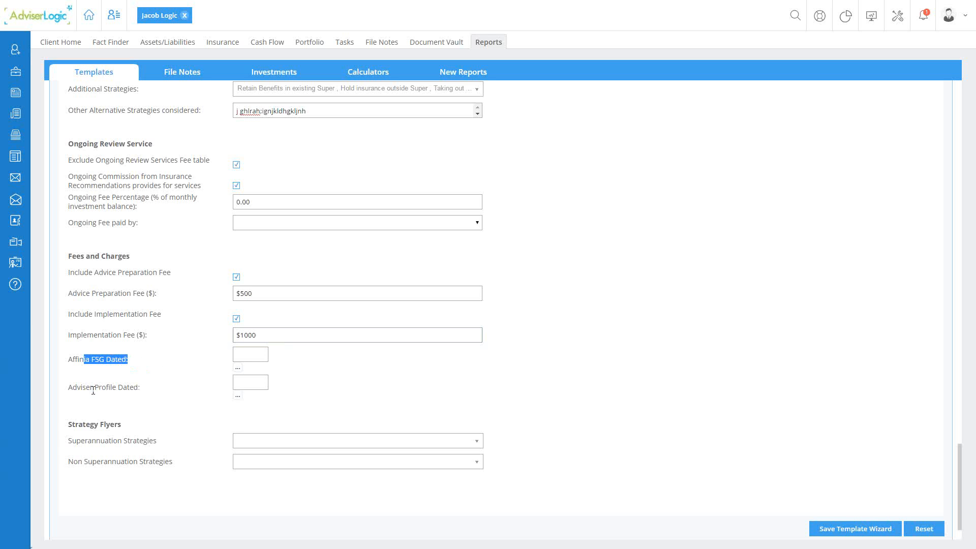
left_click_drag(93, 387, 156, 396)
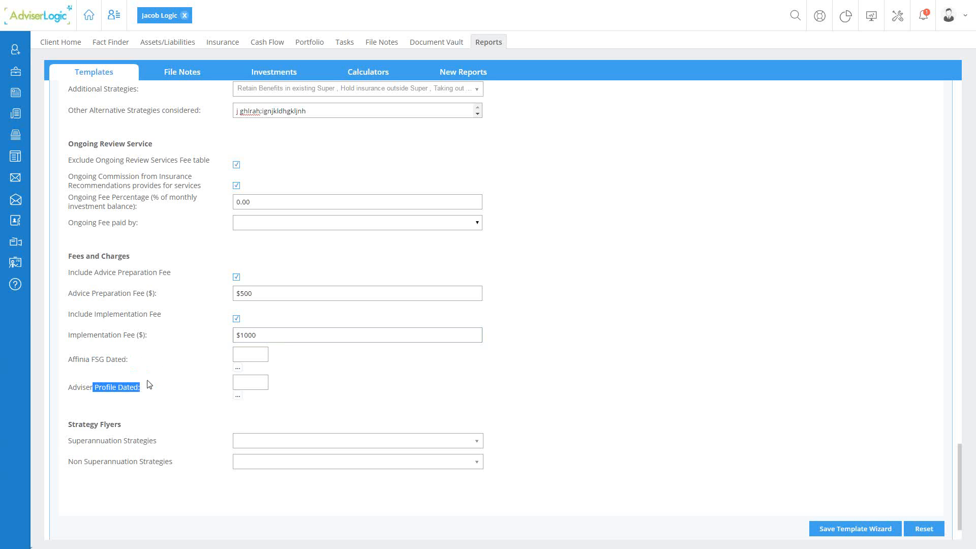
scroll(149, 384, "down", 1)
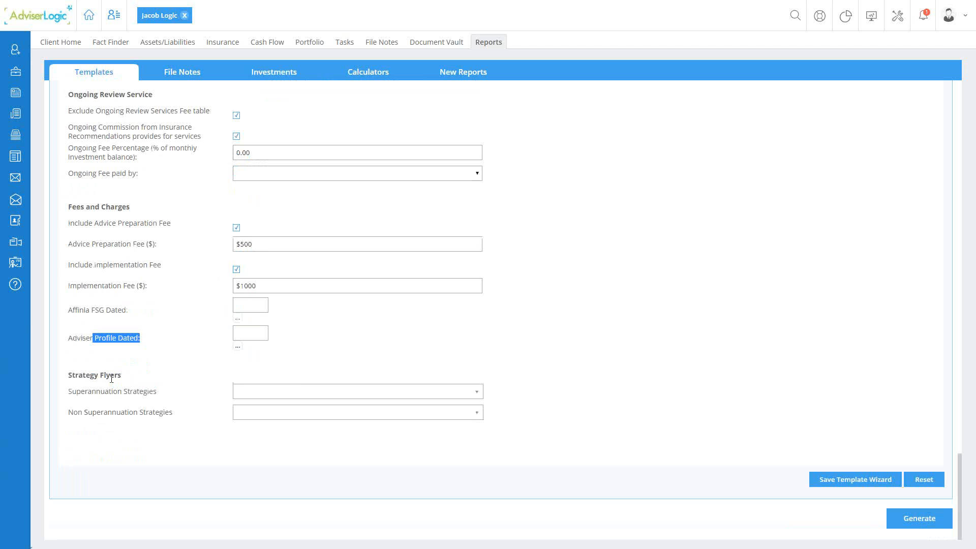
Select Superannuation, Salary Sacrifice and Non Concessional Contributions as the Superannuation Strategies in the Strategy Flyers section
left_click(74, 378)
left_click_drag(69, 376, 147, 379)
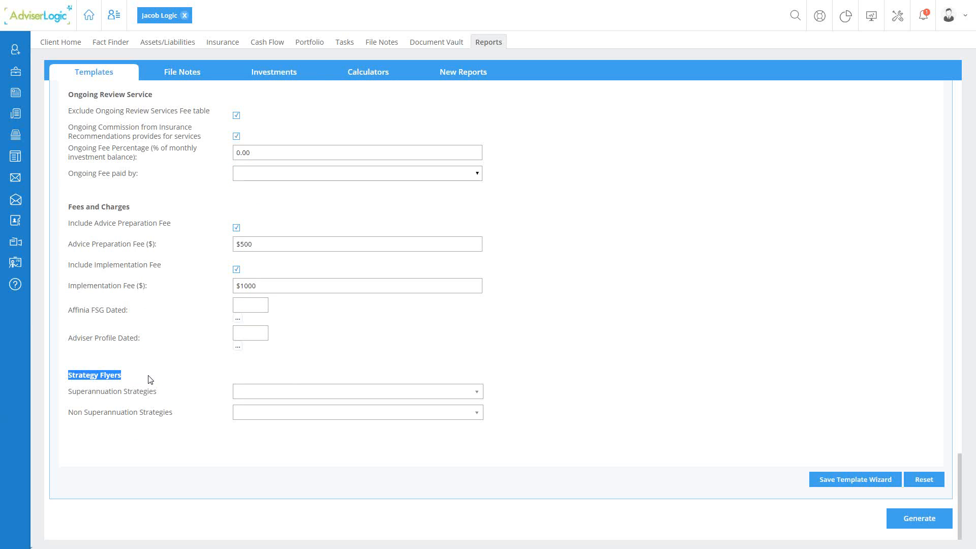
left_click(254, 396)
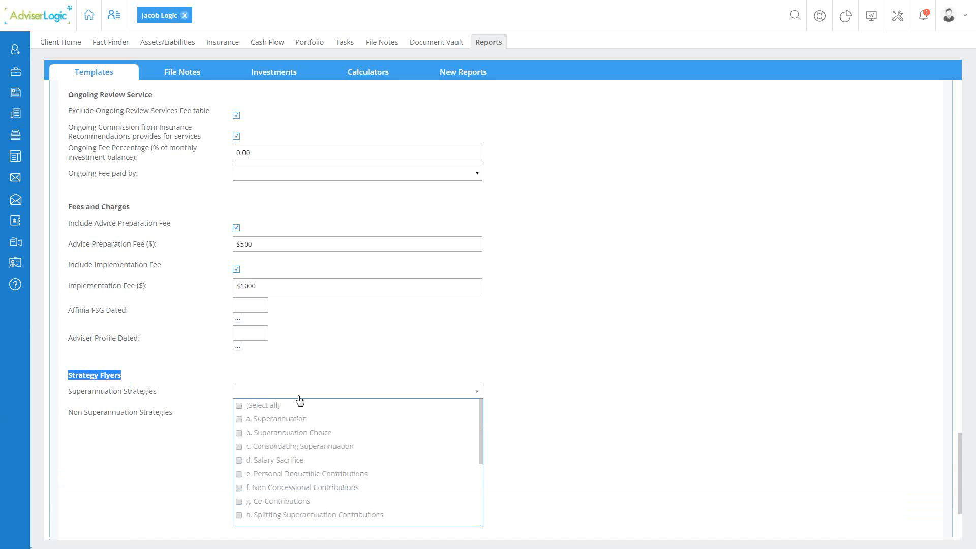
left_click(239, 420)
left_click(239, 461)
left_click(239, 488)
scroll(274, 467, "down", 3)
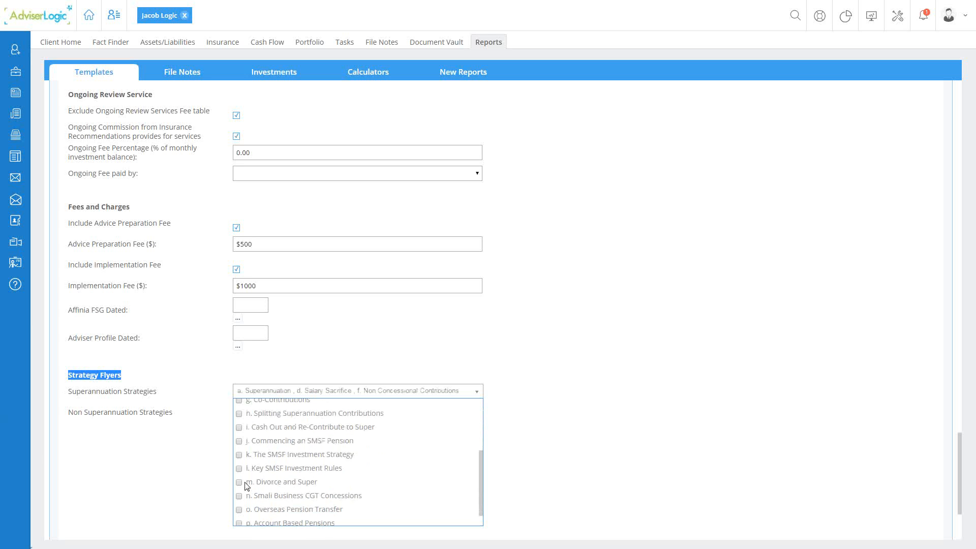
scroll(286, 472, "down", 1)
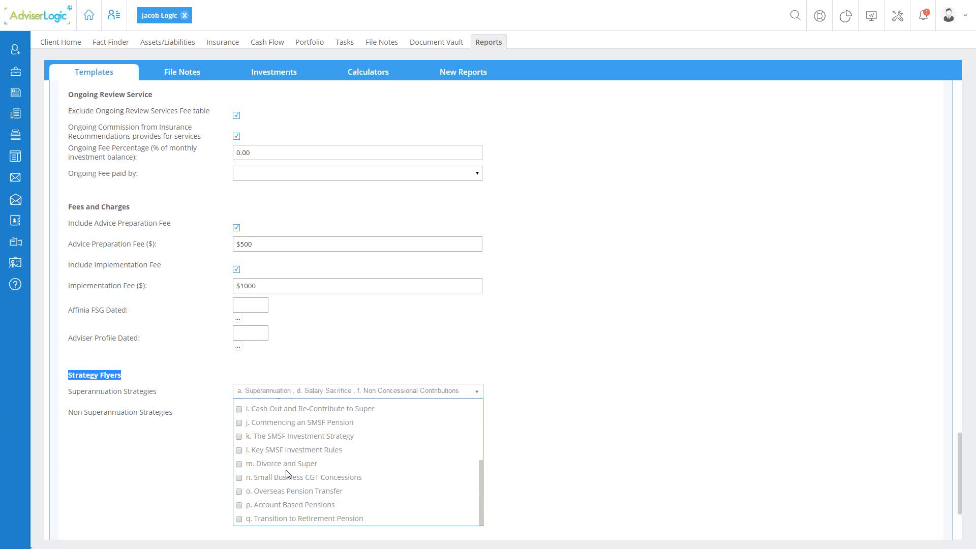
left_click(221, 391)
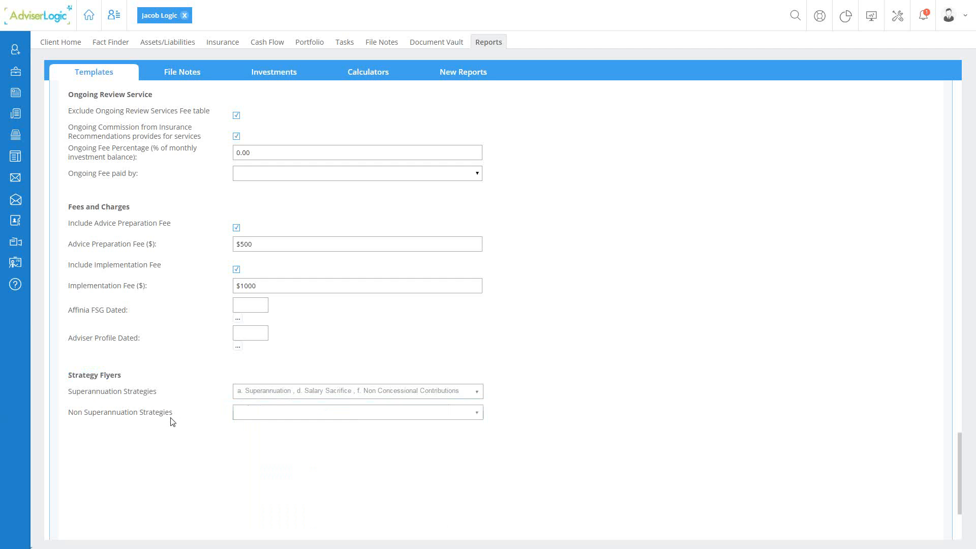
Examine the full list of Non Superannuation Strategies flyers without selecting any
left_click(269, 416)
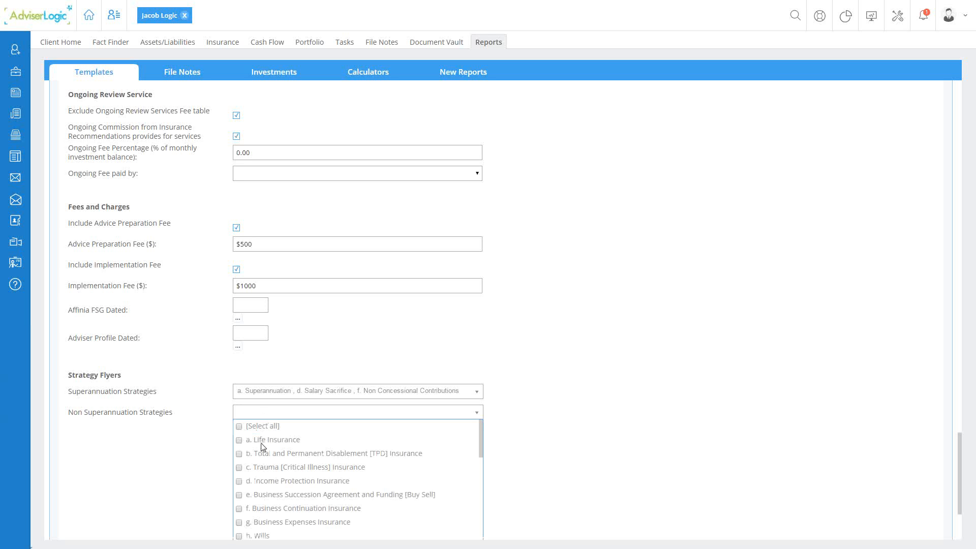
scroll(272, 456, "down", 1)
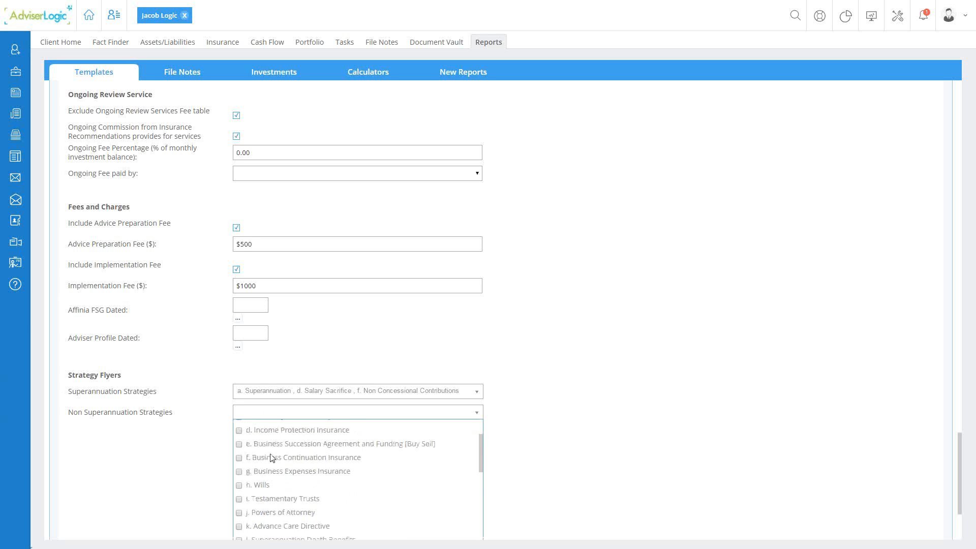
scroll(270, 457, "down", 1)
scroll(270, 453, "down", 1)
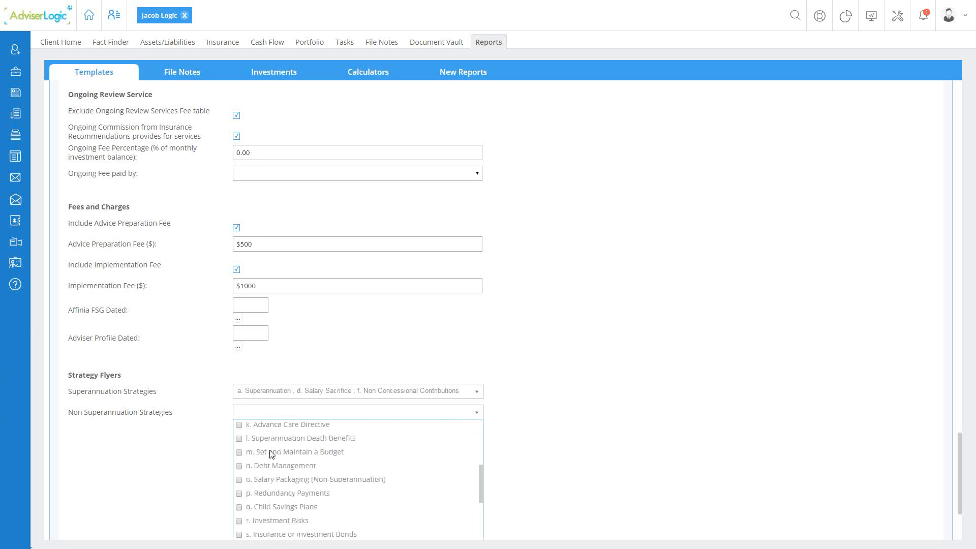
scroll(272, 452, "down", 2)
scroll(272, 451, "down", 3)
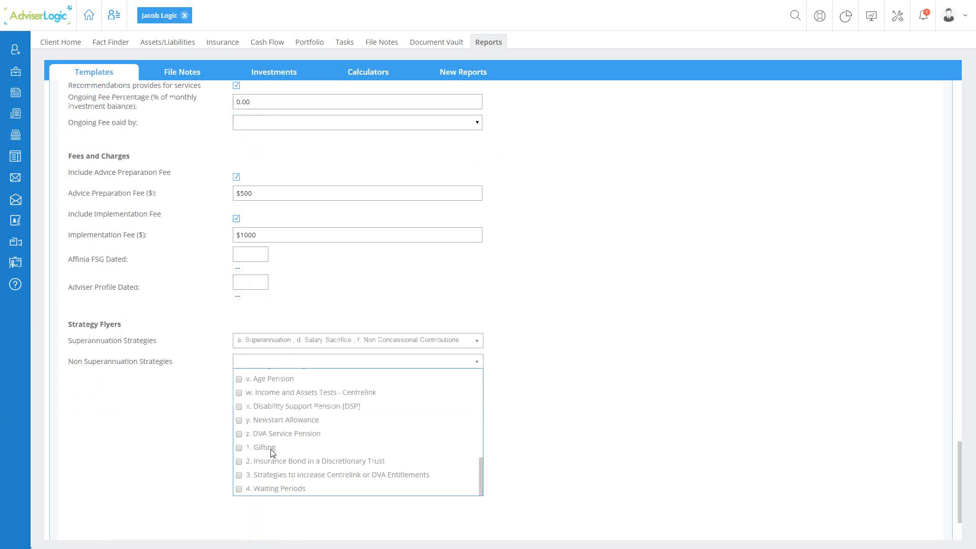
left_click(216, 359)
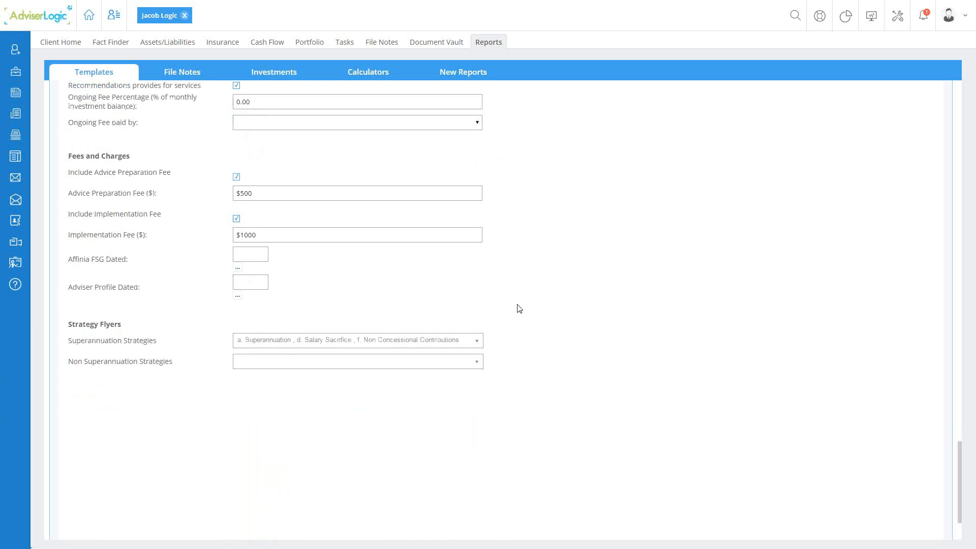
Save the template wizard entries and review the form down to the Strategy Flyers section
scroll(631, 277, "down", 3)
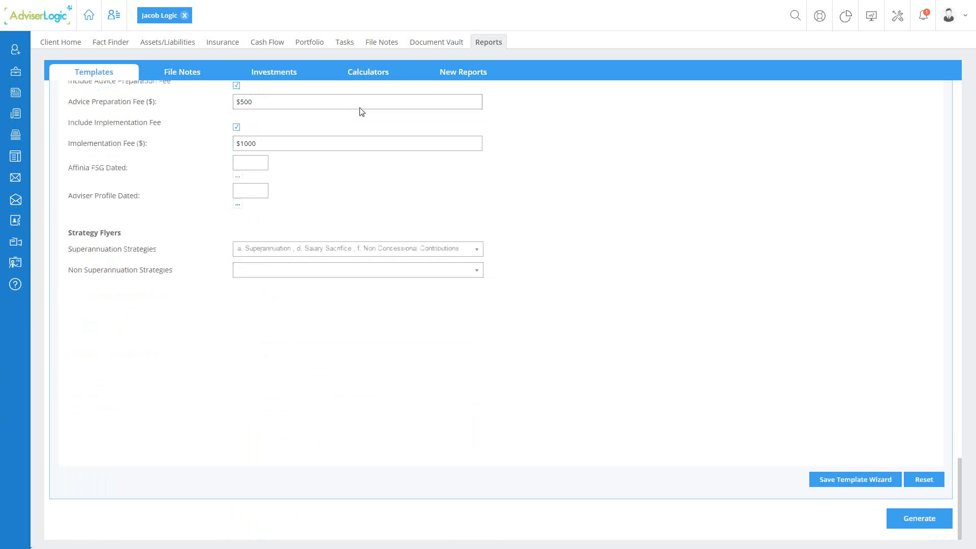
left_click(853, 481)
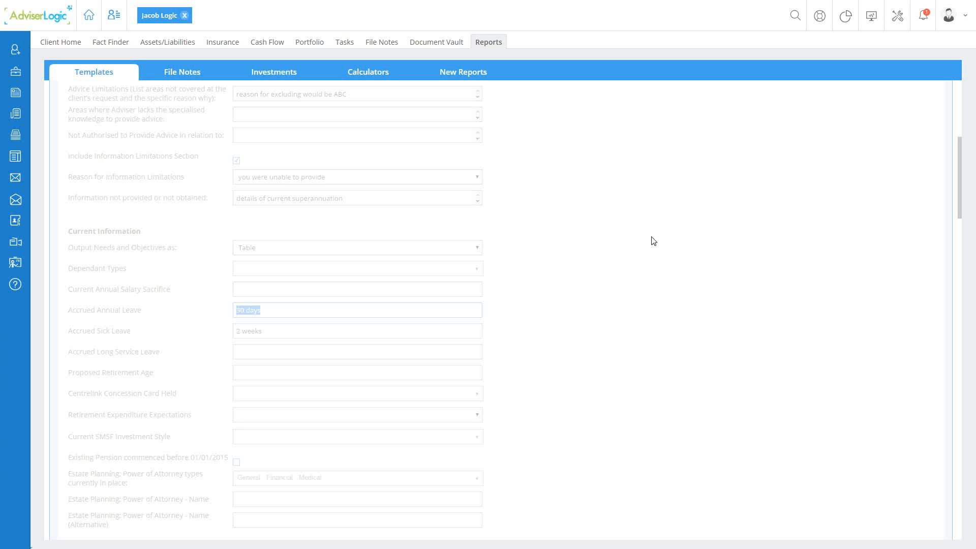
scroll(654, 241, "down", 15)
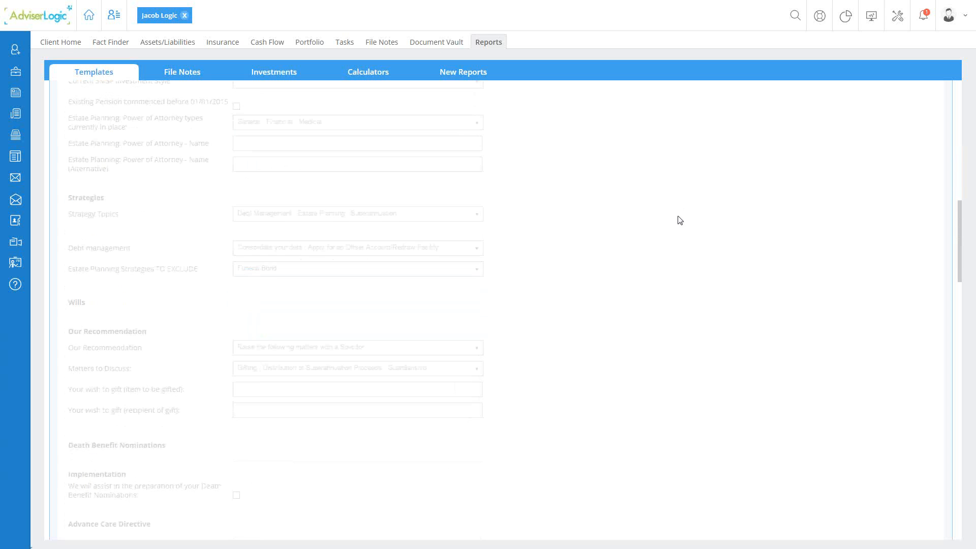
scroll(716, 249, "down", 10)
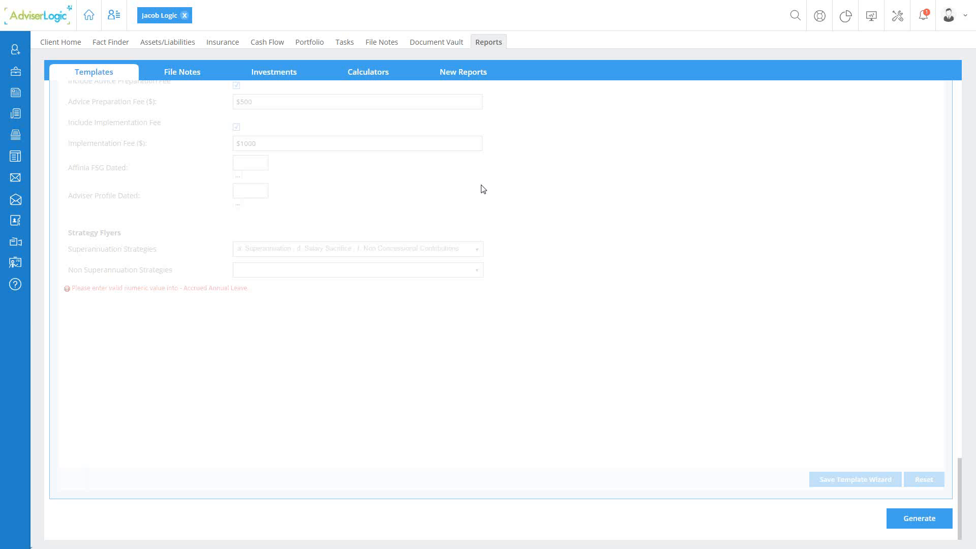
Check the Notification Center for Template notifications about generated Statement of Advice documents, and close it
left_click(924, 18)
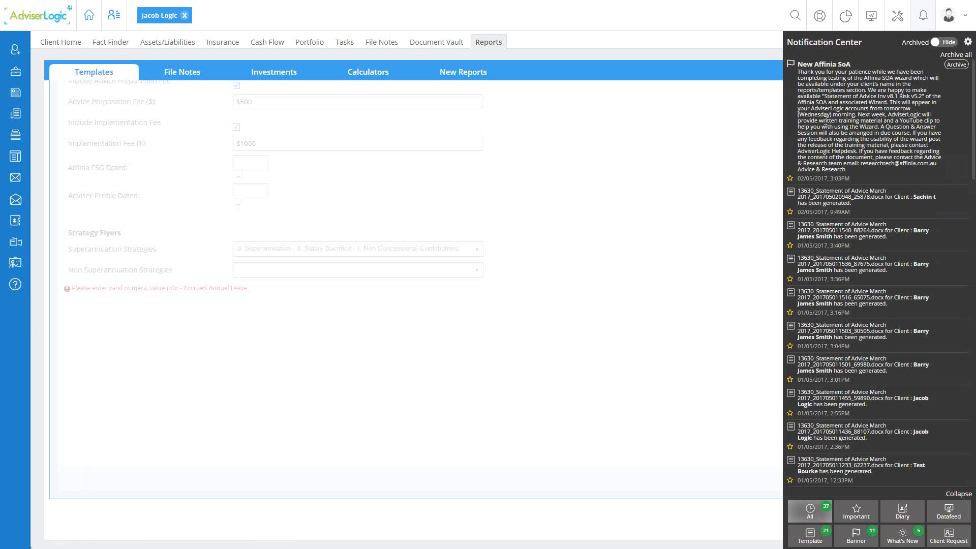
left_click(809, 535)
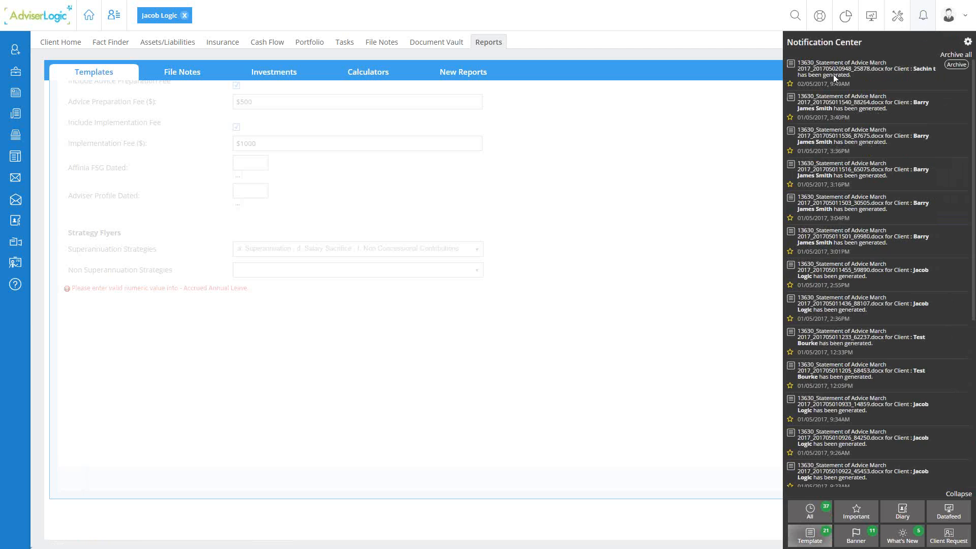
left_click(697, 23)
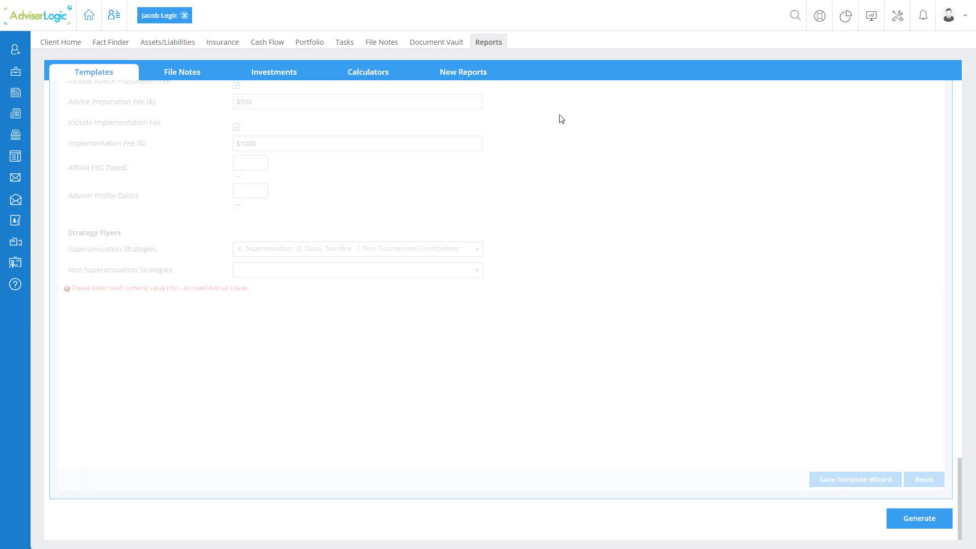
Open Current Scenario 1 from the client's Cash Flow scenarios
scroll(556, 114, "up", 15)
scroll(561, 119, "up", 18)
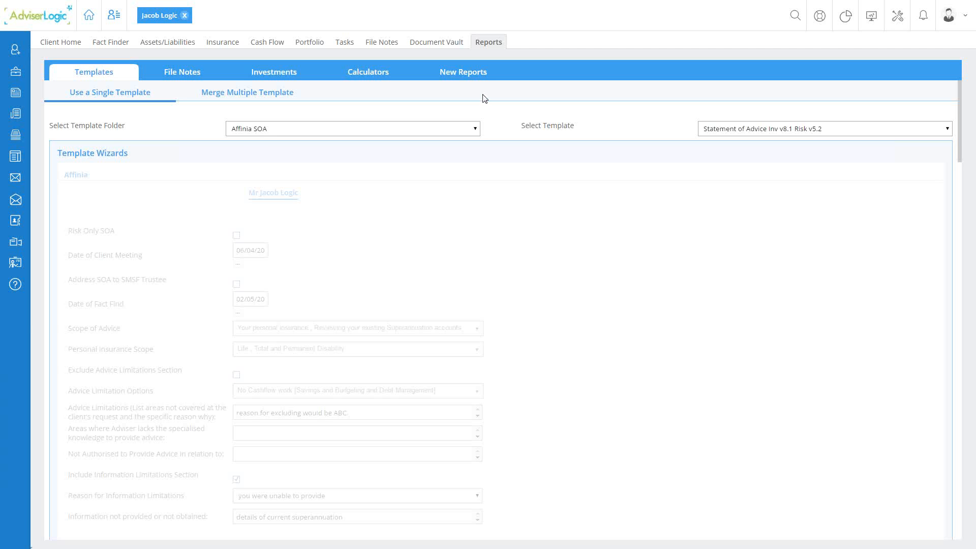
left_click(275, 45)
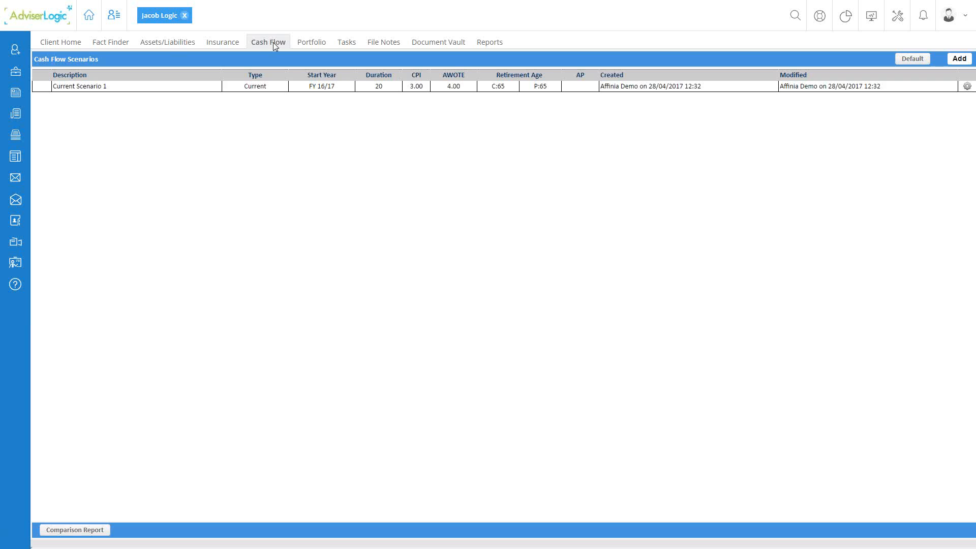
double_click(248, 89)
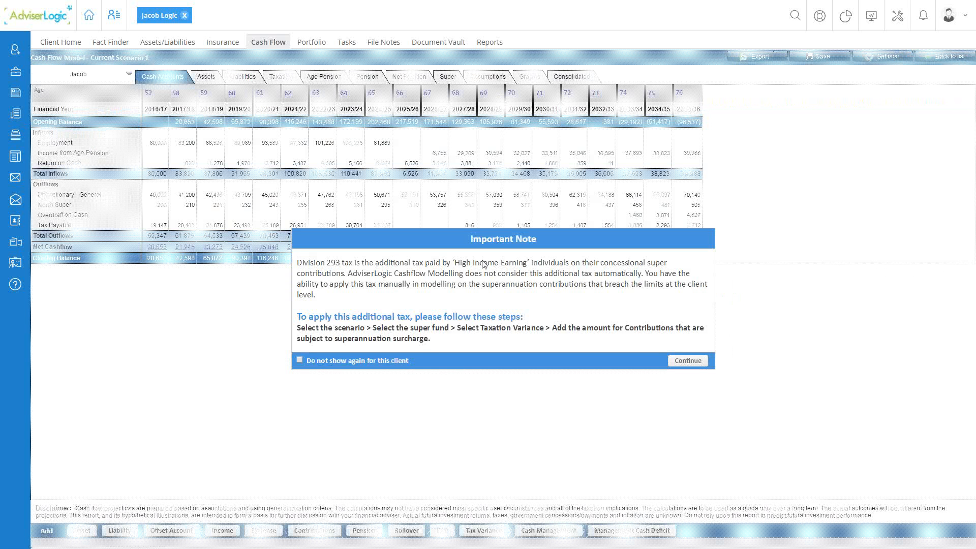
Dismiss the Division 293 tax note, view the cash flow for AMP North Personal Superannuation, and return to the client's own cash accounts
left_click(688, 361)
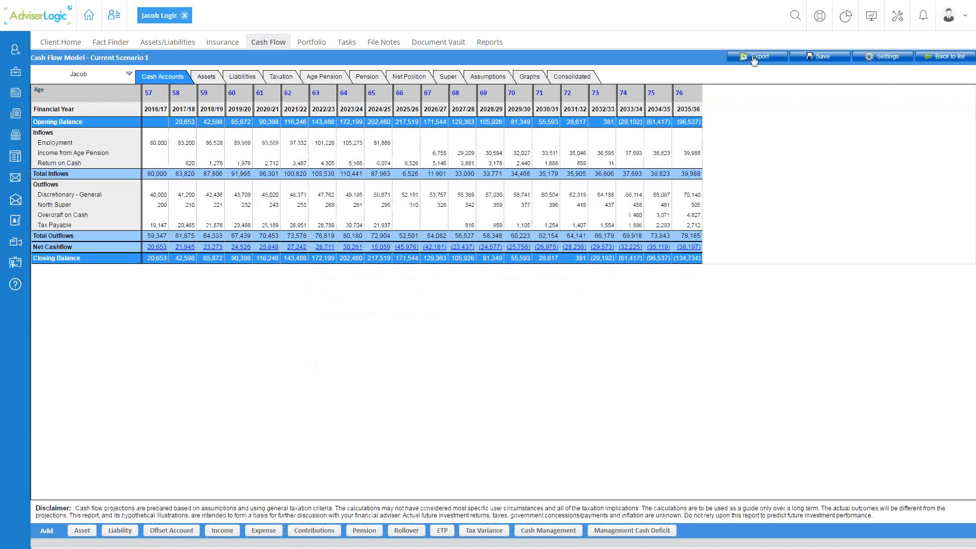
left_click(107, 76)
left_click(125, 76)
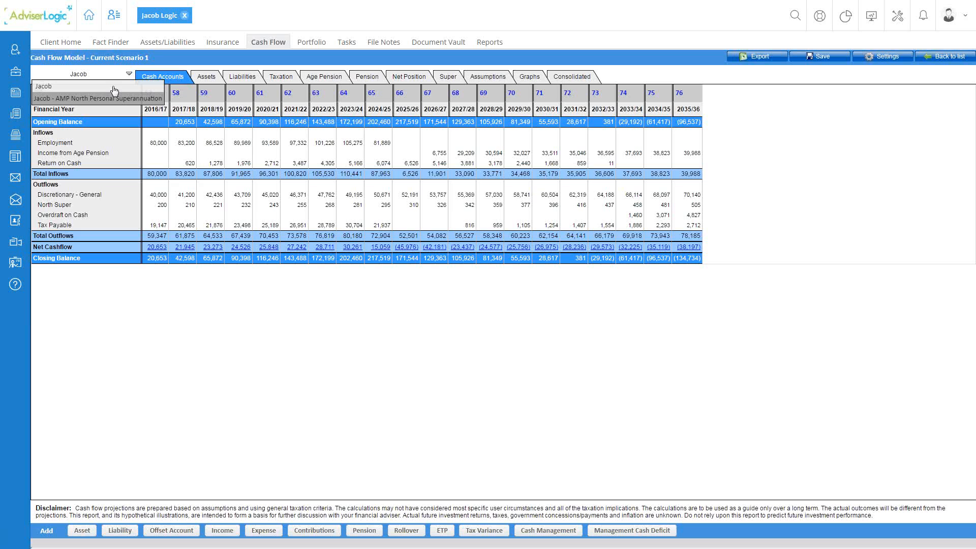
left_click(105, 99)
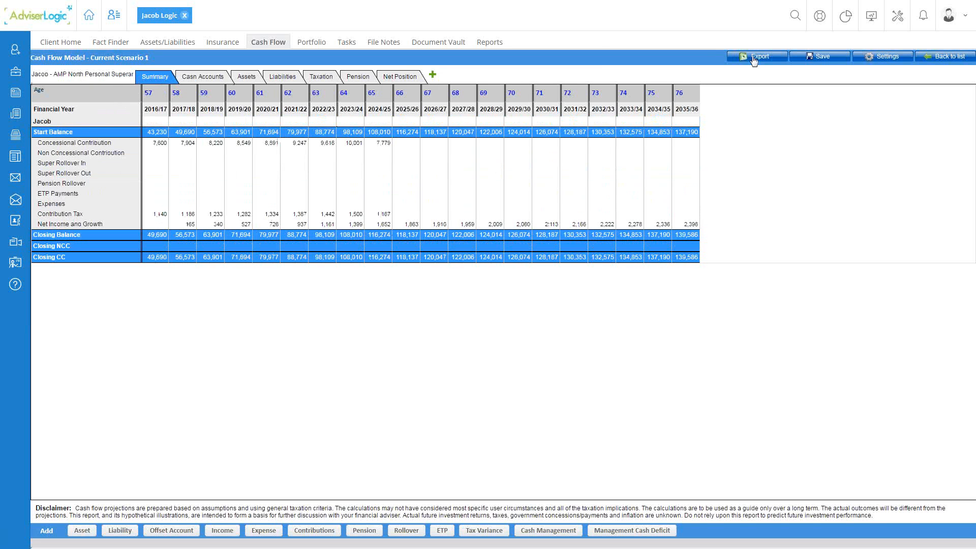
left_click(128, 77)
left_click(87, 93)
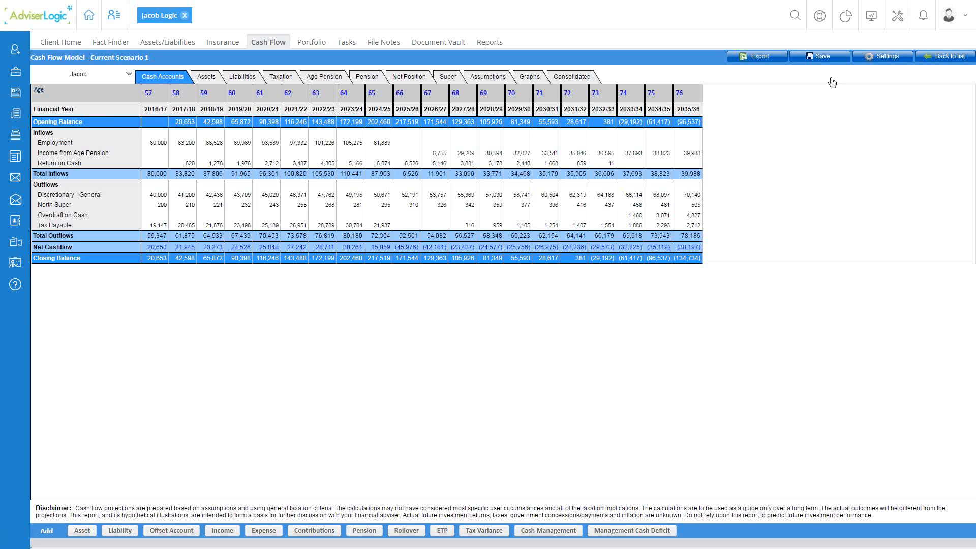
Return to the Cash Flow Scenarios list and check the Duplicate action for Current Scenario 1
left_click(917, 59)
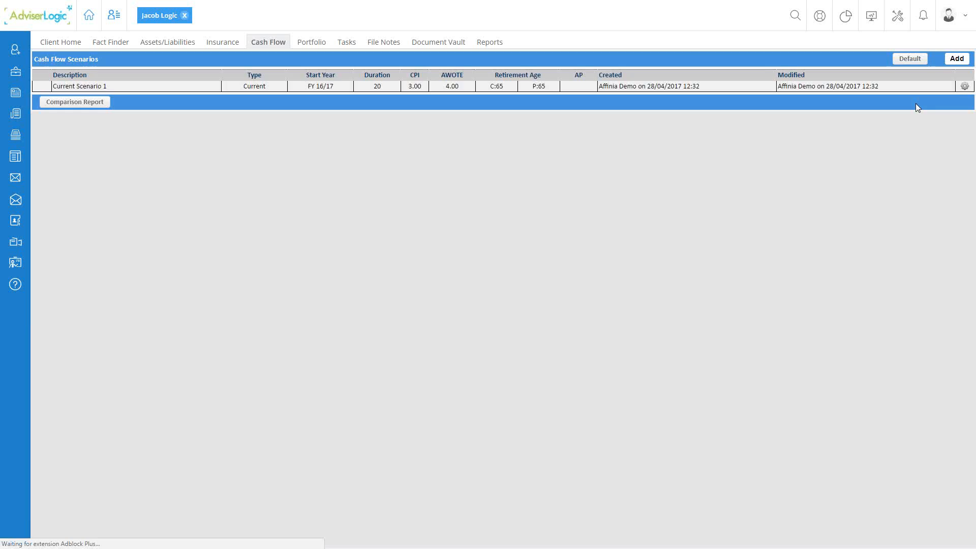
left_click(966, 86)
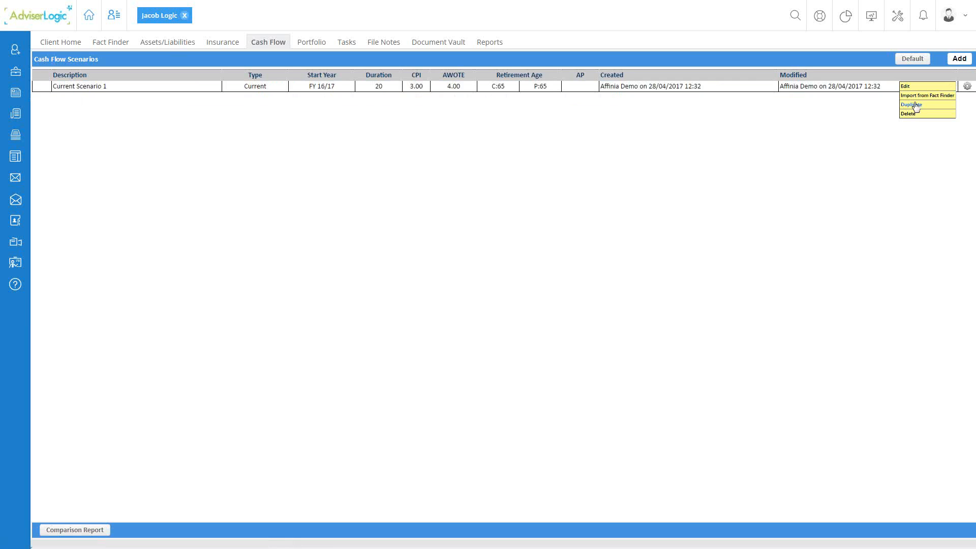
left_click(900, 105)
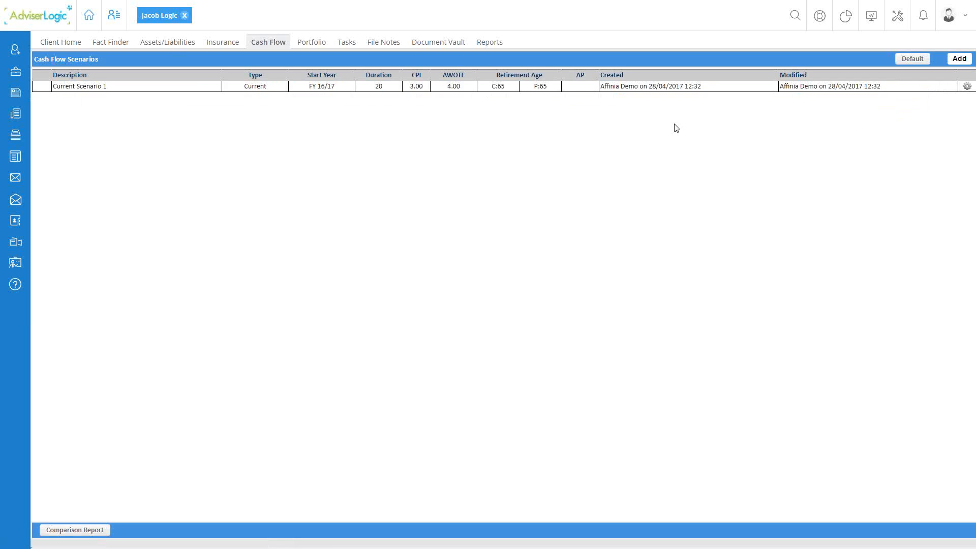
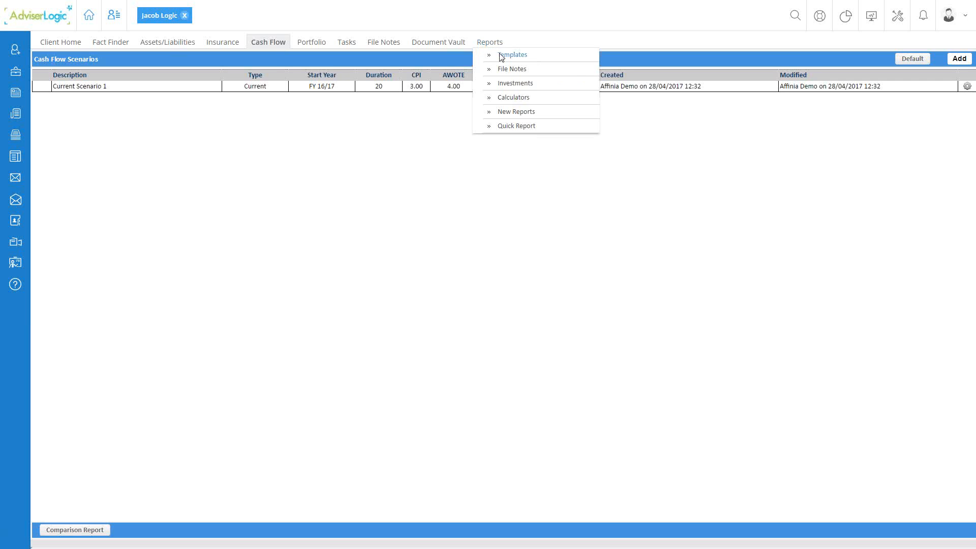
Open the client's report templates and choose the Affinia SOA folder to load the Statement of Advice Inv v8.1 Risk v5.2 wizard
left_click(500, 57)
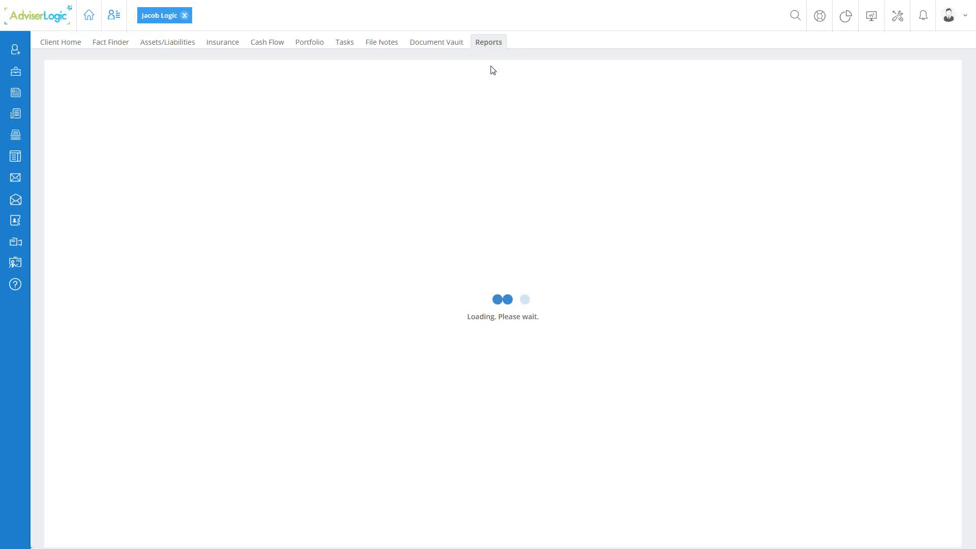
left_click(402, 129)
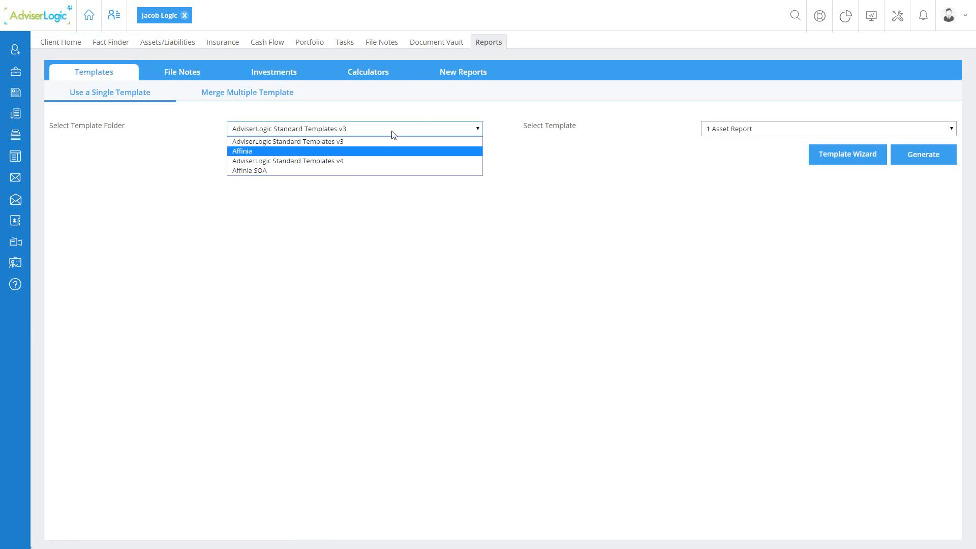
left_click(356, 171)
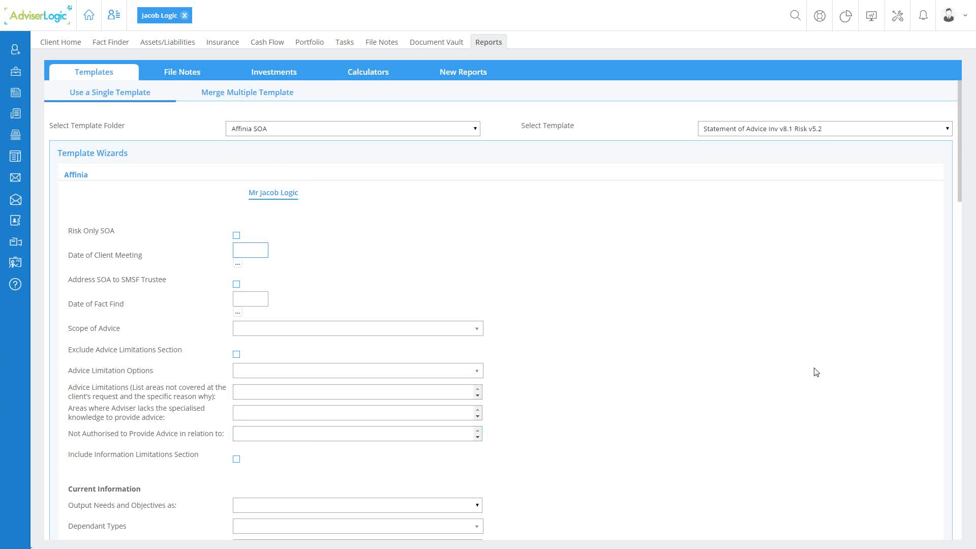
Highlight the Risk Only SOA label in the template wizard and locate the Help entry in the main navigation
left_click(254, 244)
left_click_drag(70, 231, 158, 229)
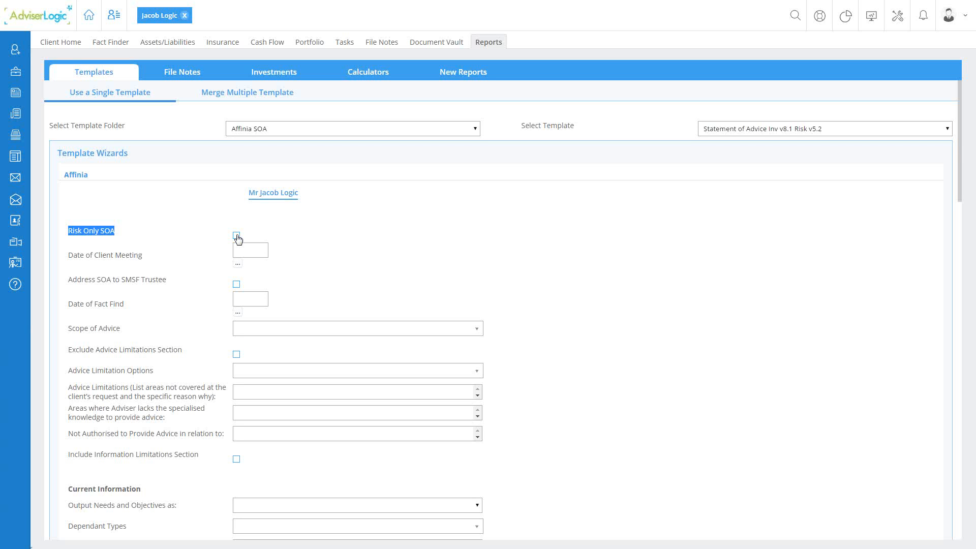
mouse_move(18, 290)
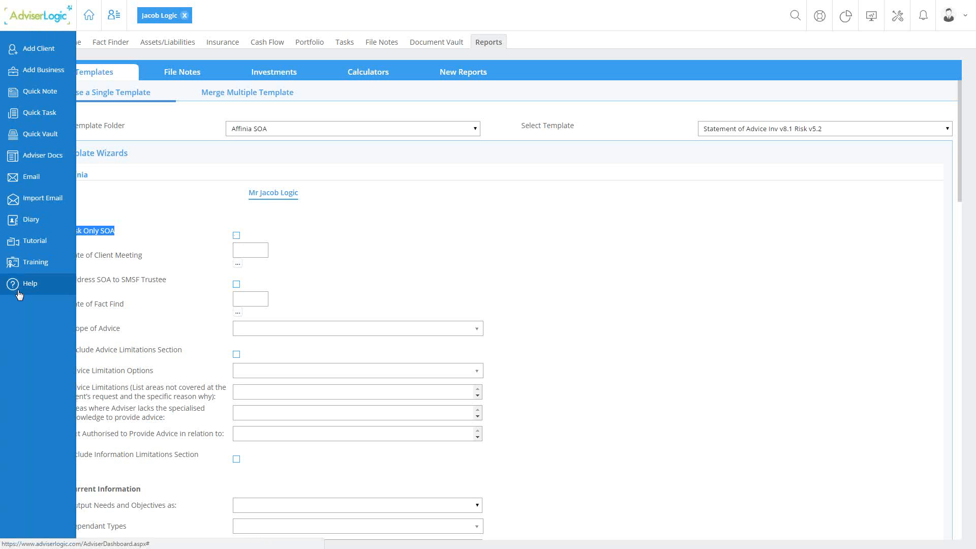